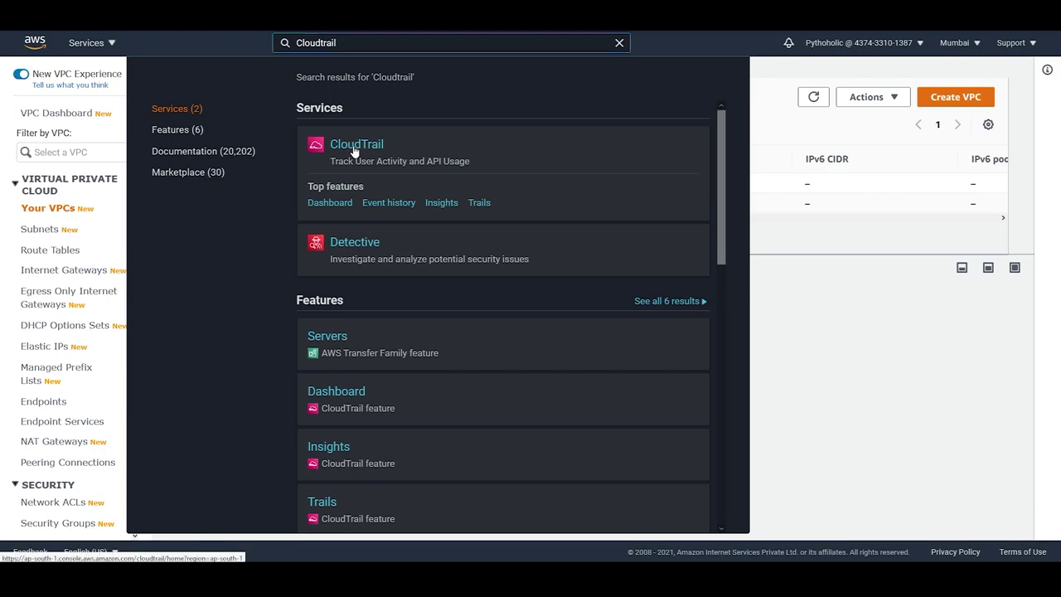
# Step: Open the CloudTrail service and start creating a trail with the full Create trail workflow
pyautogui.click(355, 150)
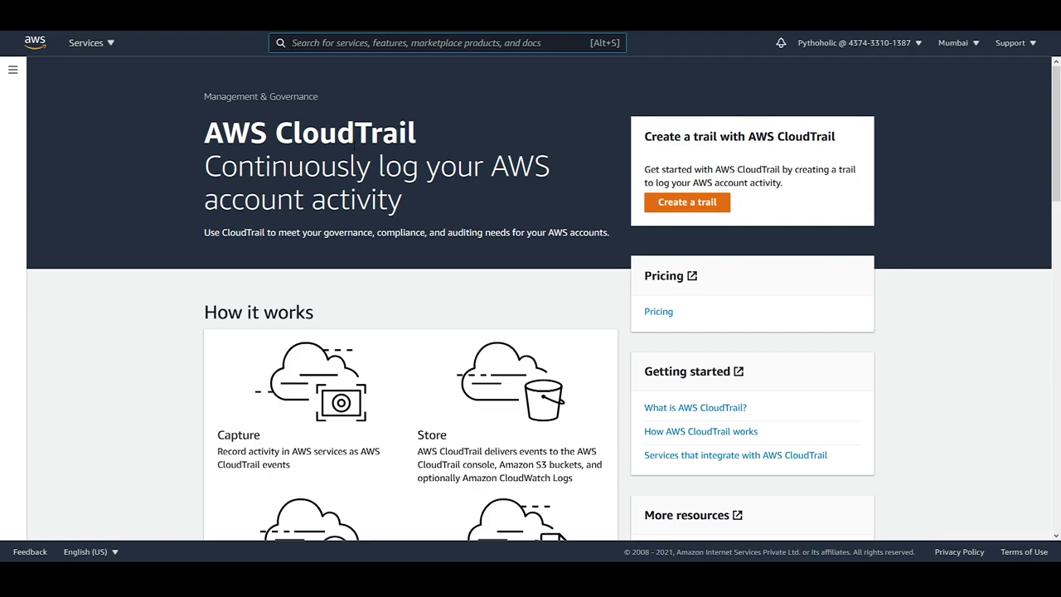
pyautogui.scroll(-3, 333, 222)
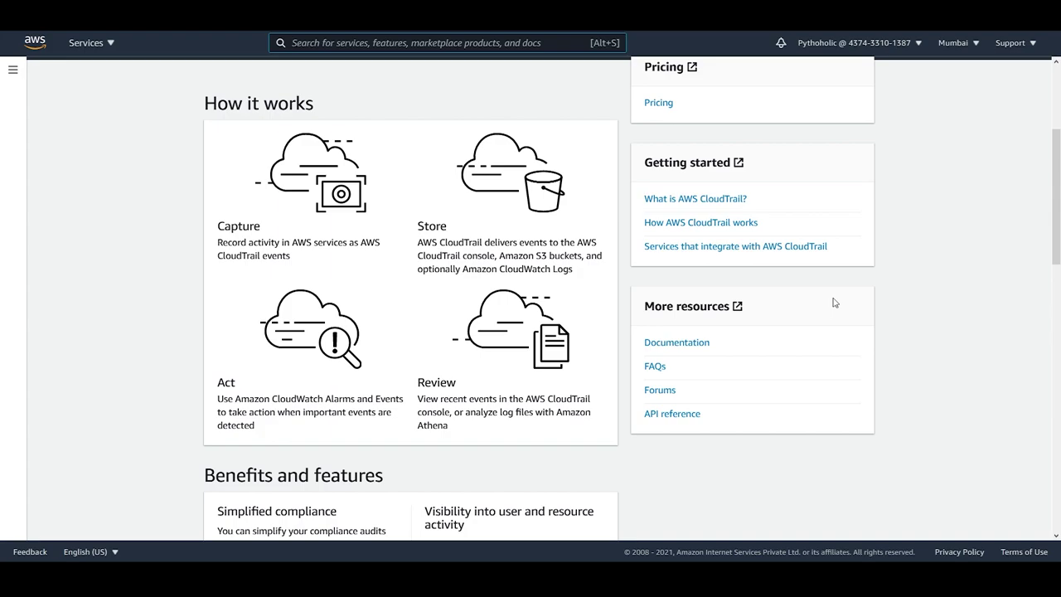
pyautogui.scroll(3, 887, 288)
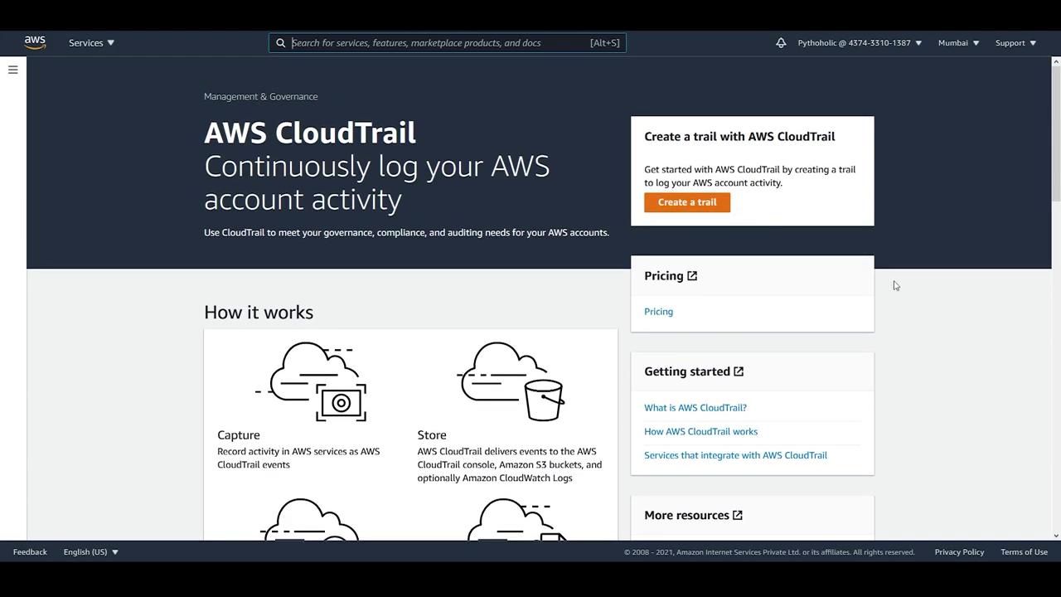
pyautogui.click(685, 204)
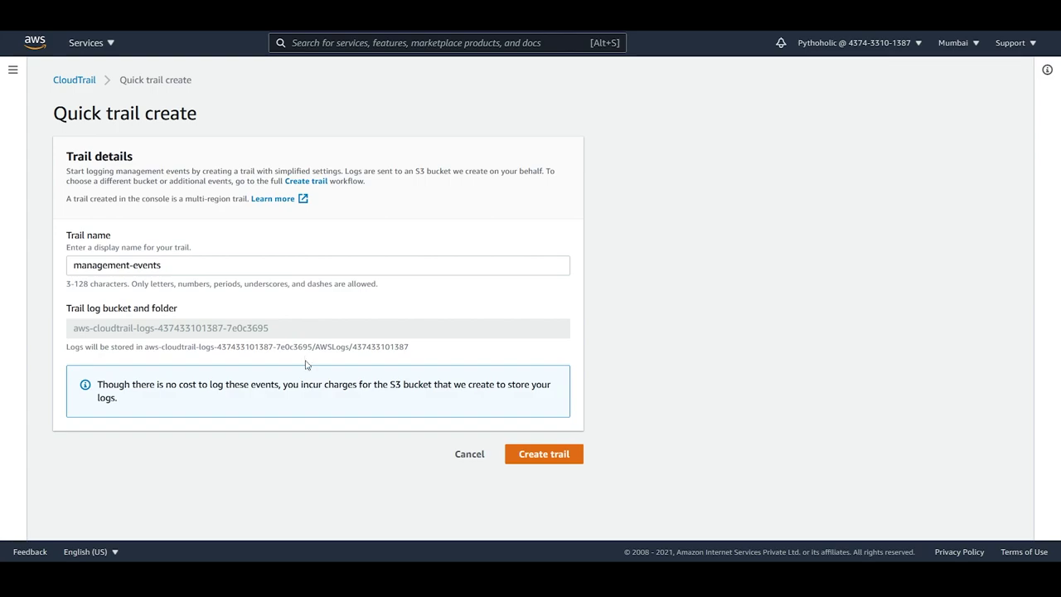
pyautogui.click(308, 188)
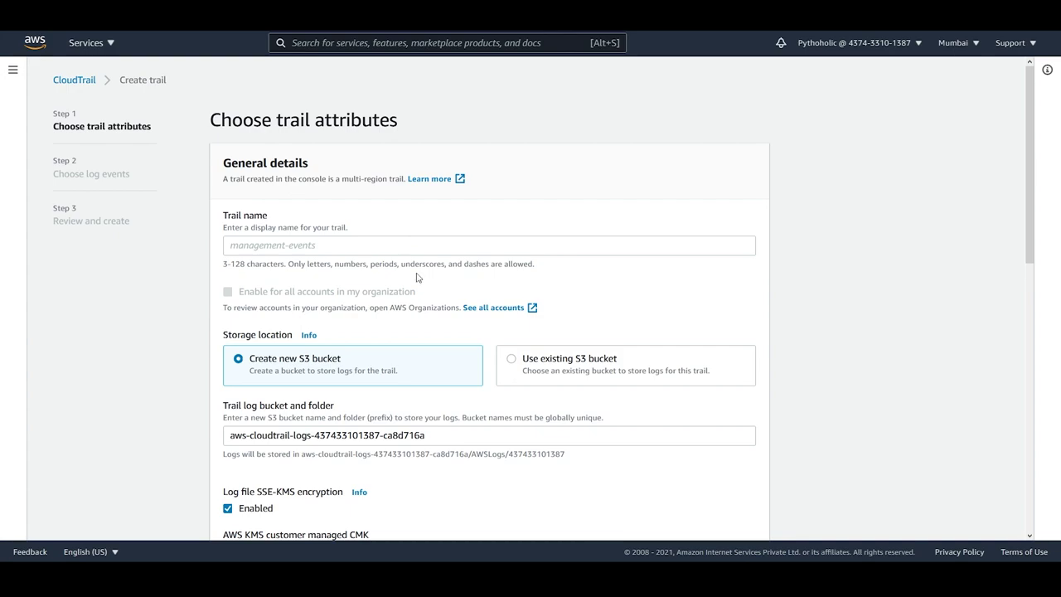
# Step: Name the trail demo-trail and keep Create new S3 bucket as its storage location
pyautogui.click(437, 249)
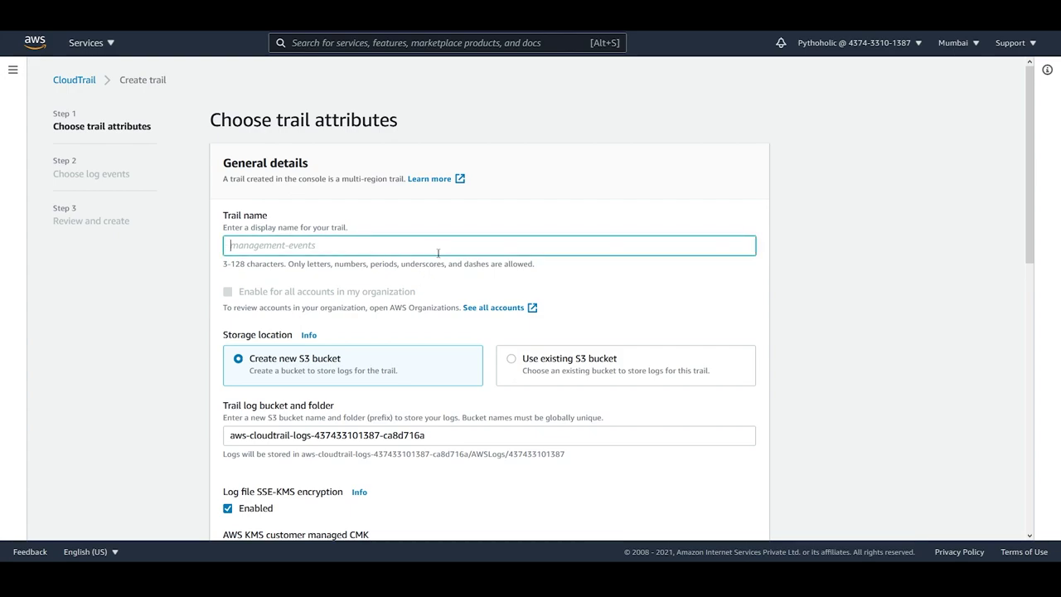
pyautogui.write('demo-trail')
pyautogui.scroll(-3, 696, 286)
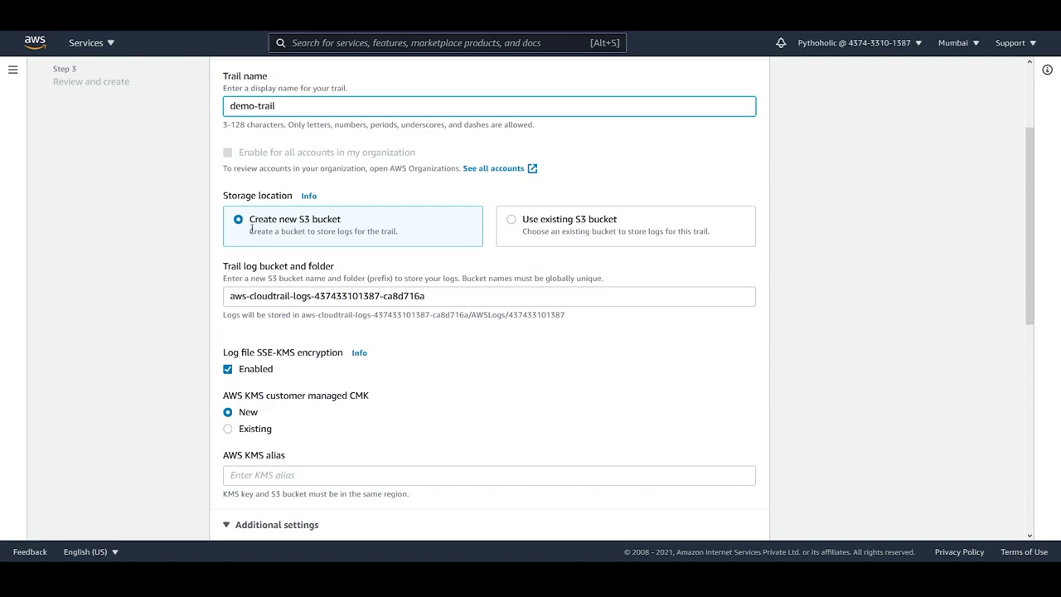
pyautogui.moveTo(247, 219); pyautogui.dragTo(352, 219)
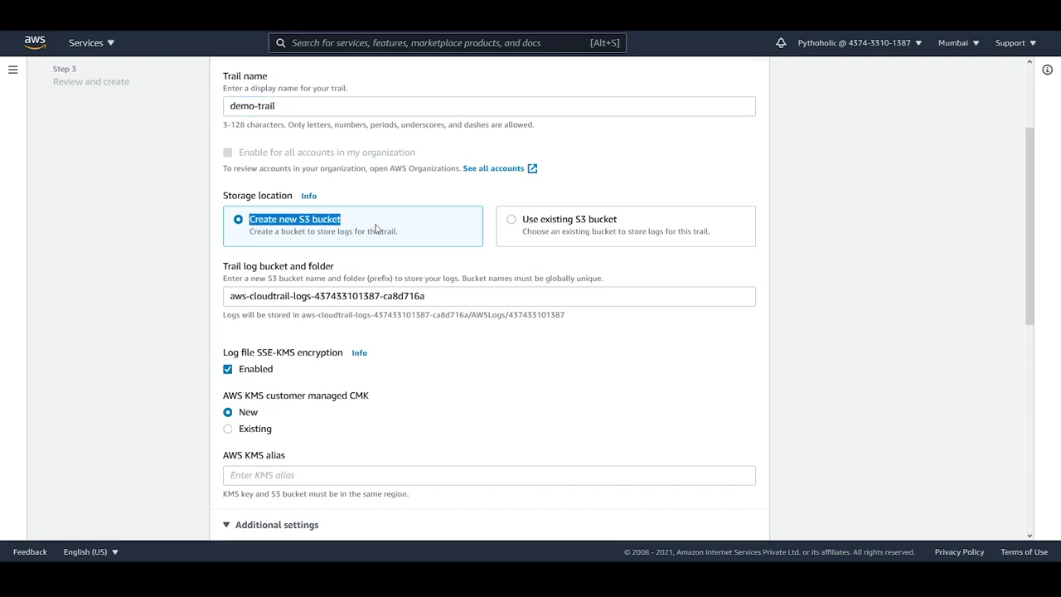
# Step: Disable SSE-KMS encryption for the trail's log files
pyautogui.scroll(-1, 530, 343)
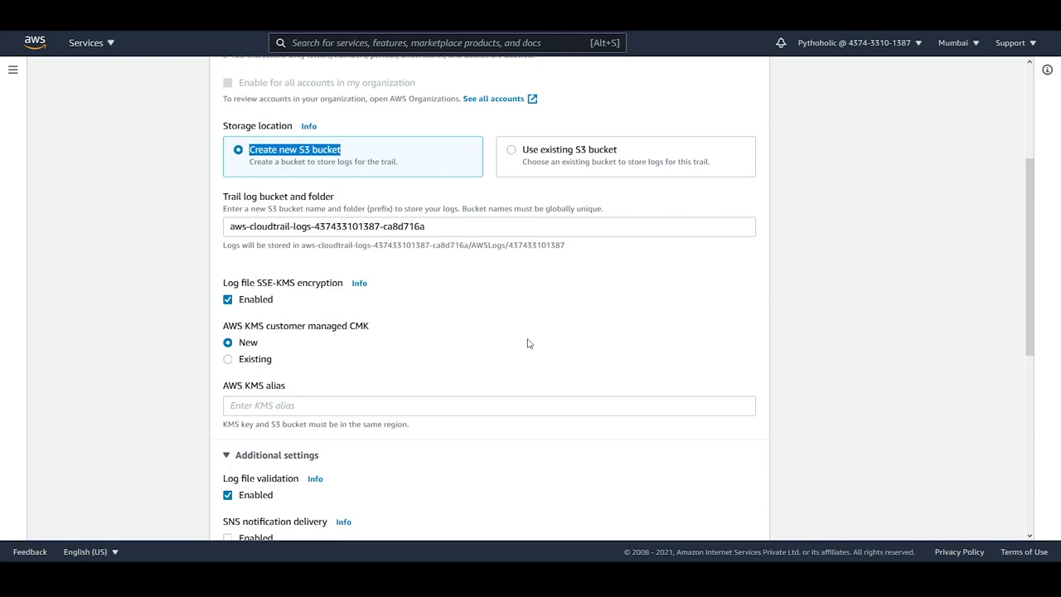
pyautogui.scroll(-1, 571, 317)
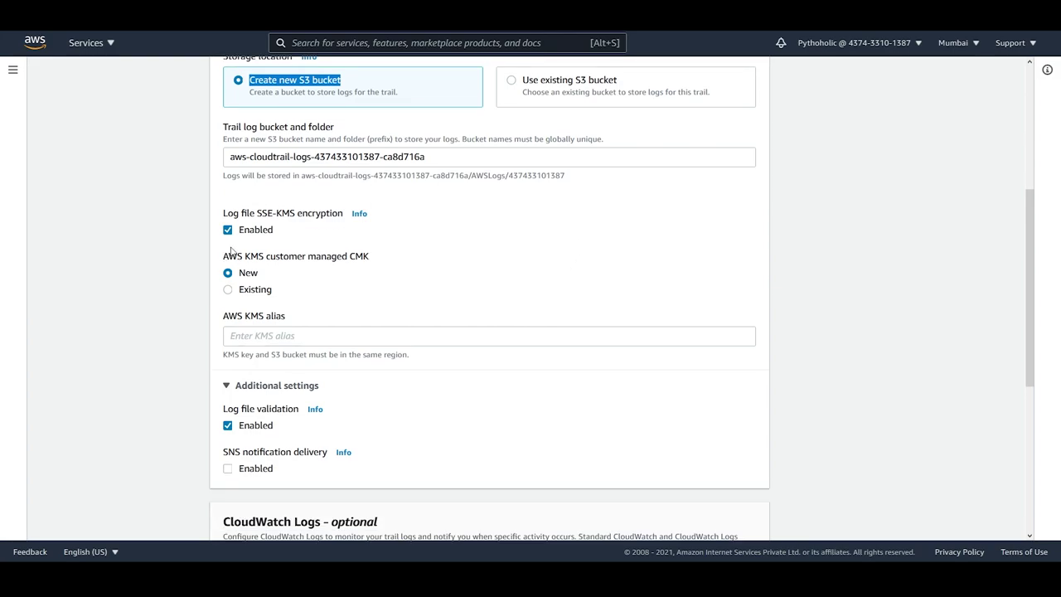
pyautogui.click(228, 229)
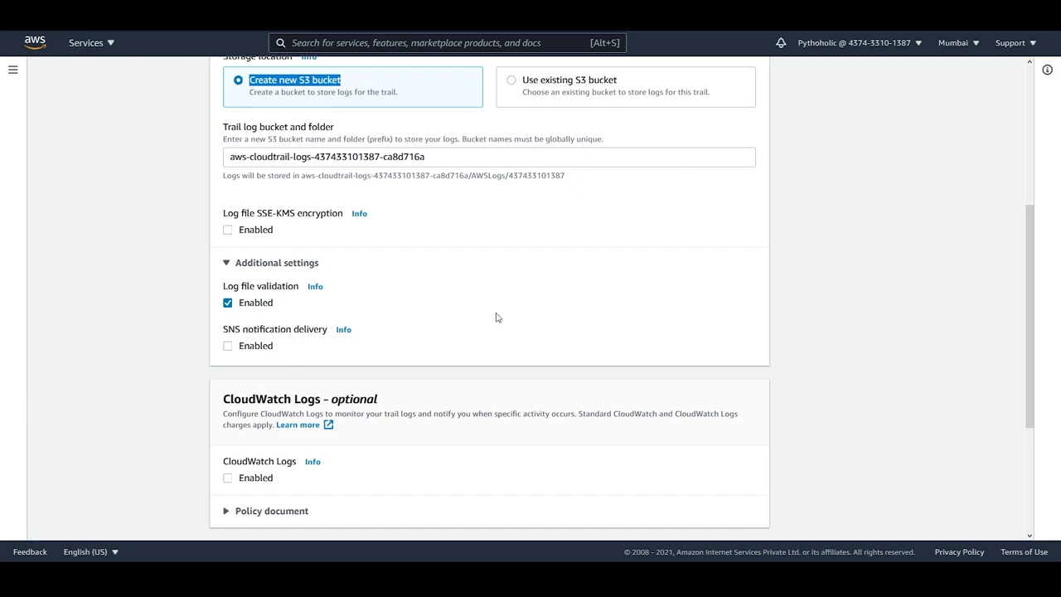
pyautogui.click(228, 345)
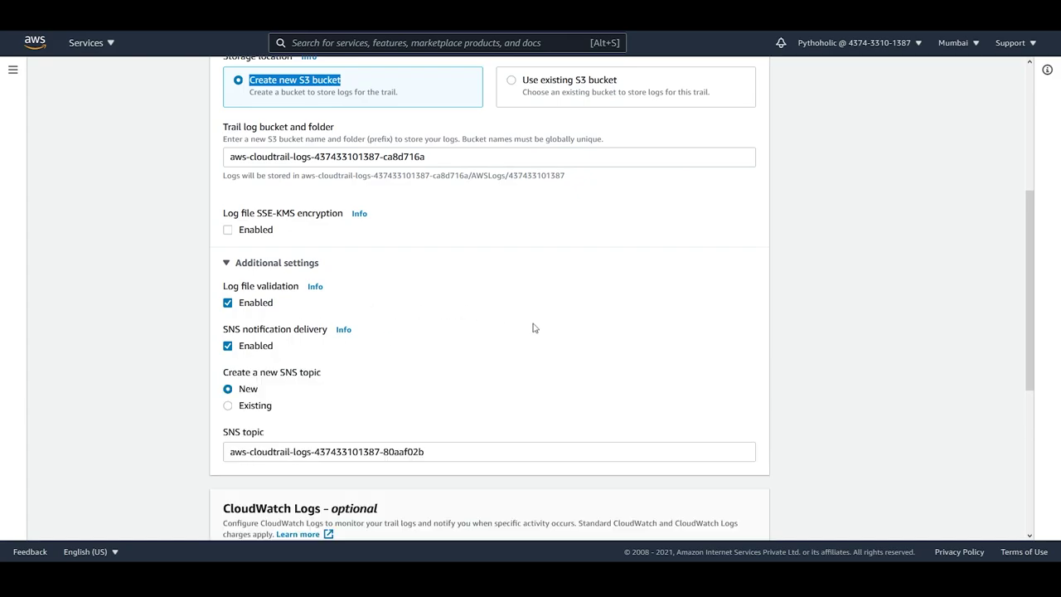
pyautogui.scroll(-3, 534, 328)
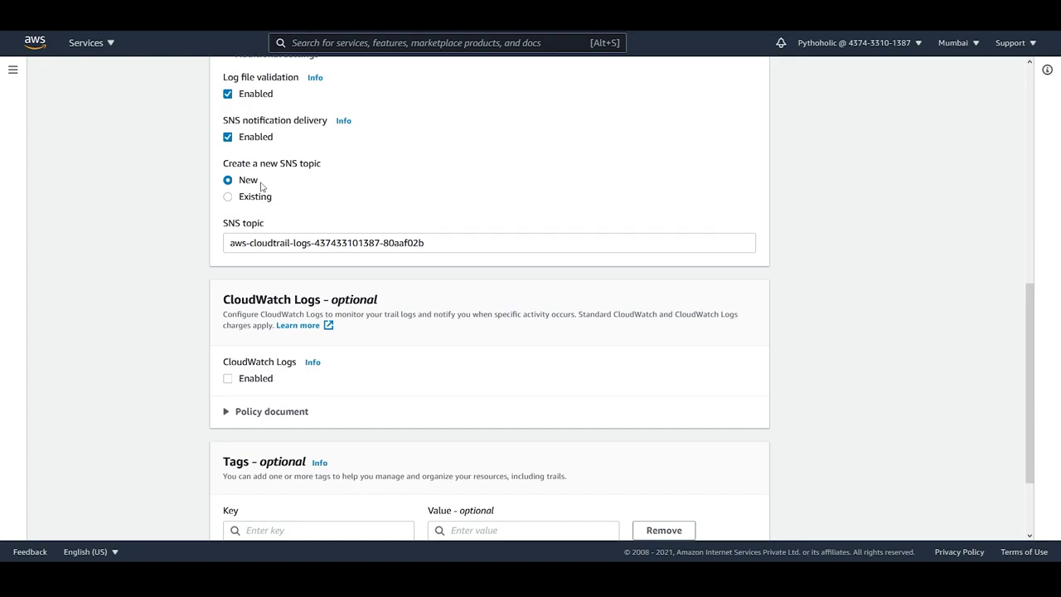
pyautogui.click(228, 138)
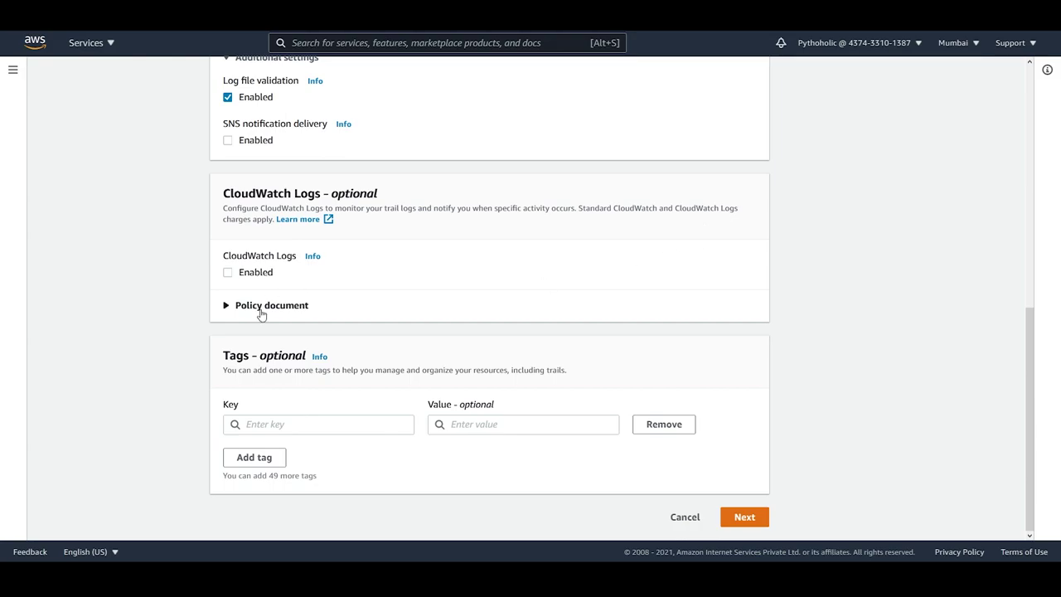
# Step: Enable CloudWatch Logs for the trail, keeping a new log group with its suggested name and a new IAM role
pyautogui.click(228, 272)
pyautogui.scroll(-1, 306, 281)
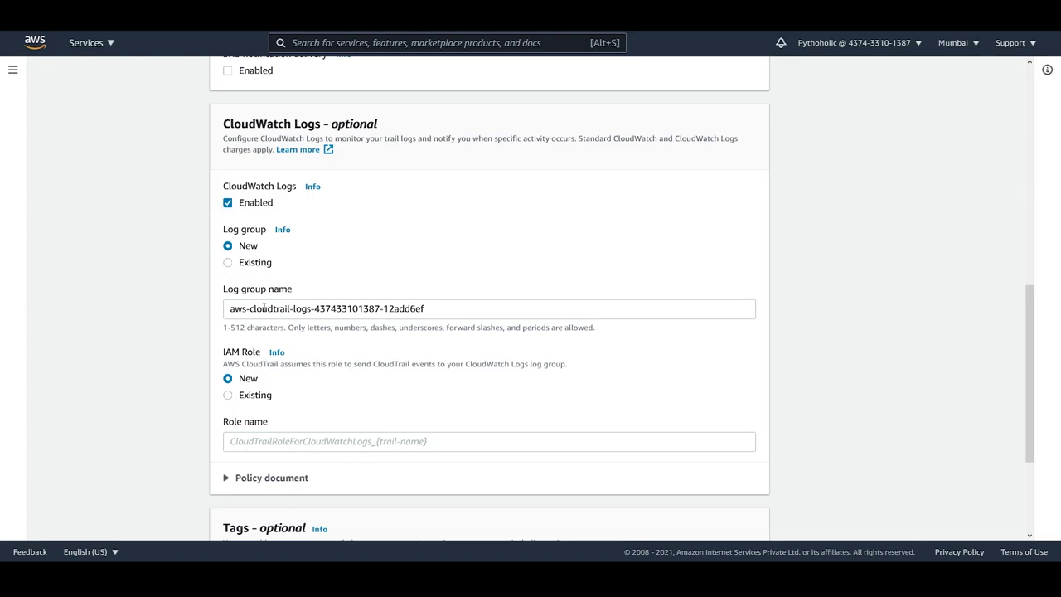
pyautogui.moveTo(431, 303); pyautogui.dragTo(227, 308)
pyautogui.click(523, 270)
pyautogui.scroll(-2, 566, 253)
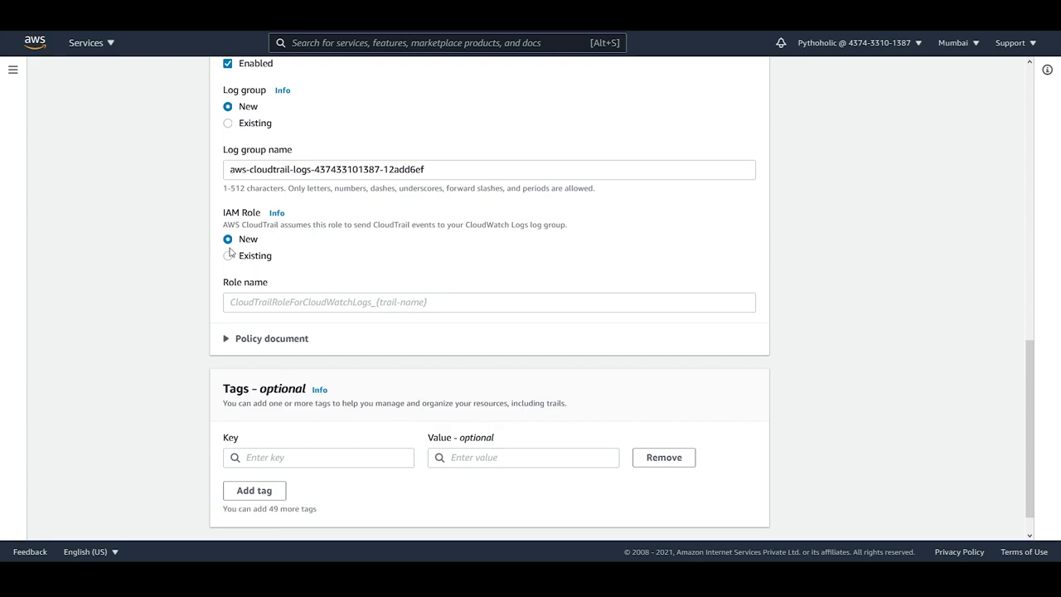
pyautogui.scroll(-1, 282, 326)
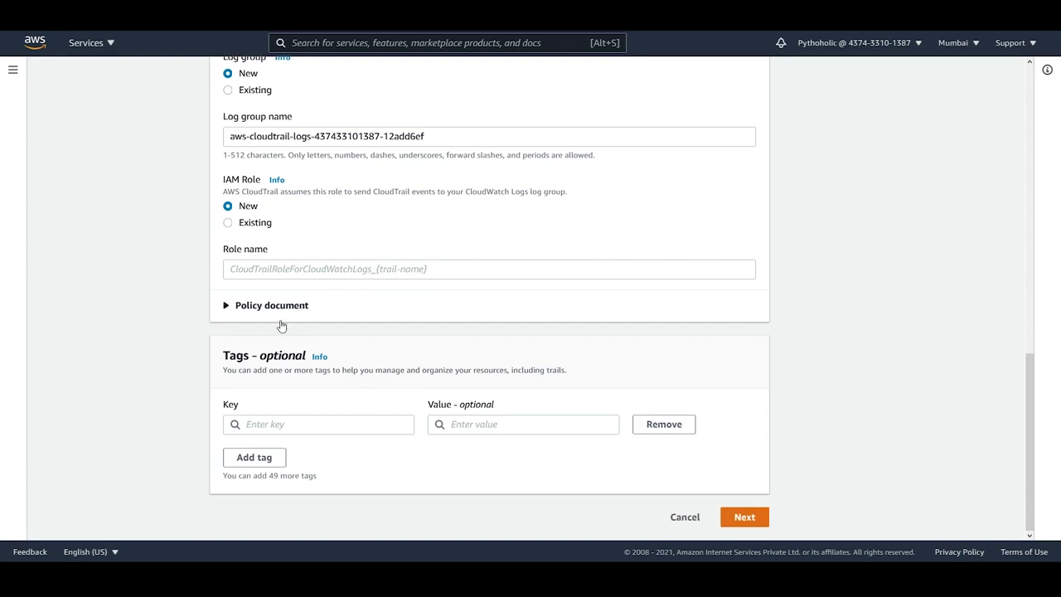
# Step: Expand the IAM role's policy document and examine the actions and resources in its two statements
pyautogui.click(223, 307)
pyautogui.scroll(-1, 548, 329)
pyautogui.scroll(-1, 548, 329)
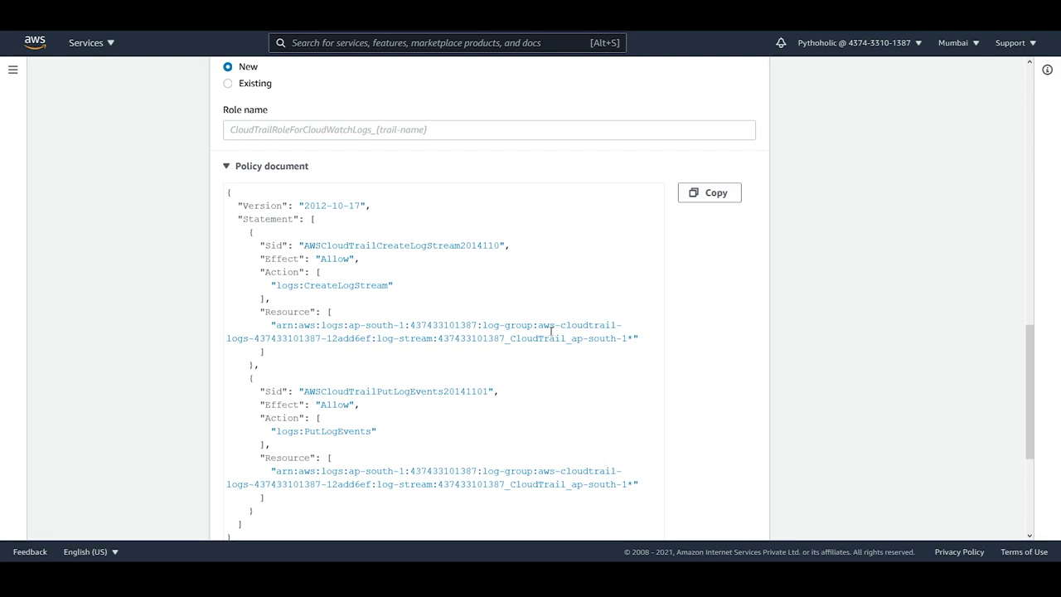
pyautogui.scroll(-1, 350, 348)
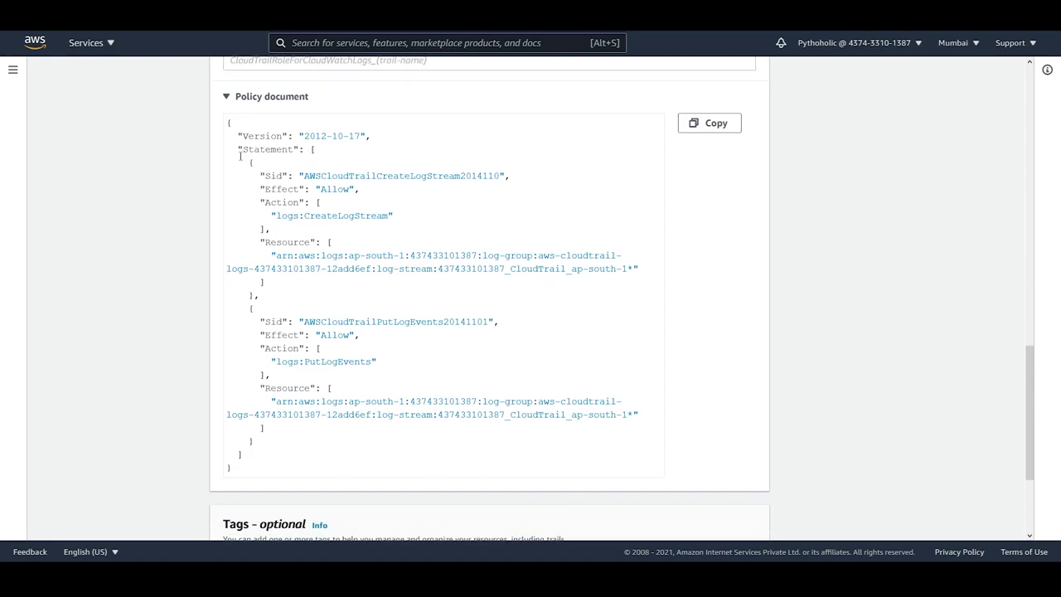
pyautogui.moveTo(240, 151); pyautogui.dragTo(325, 151)
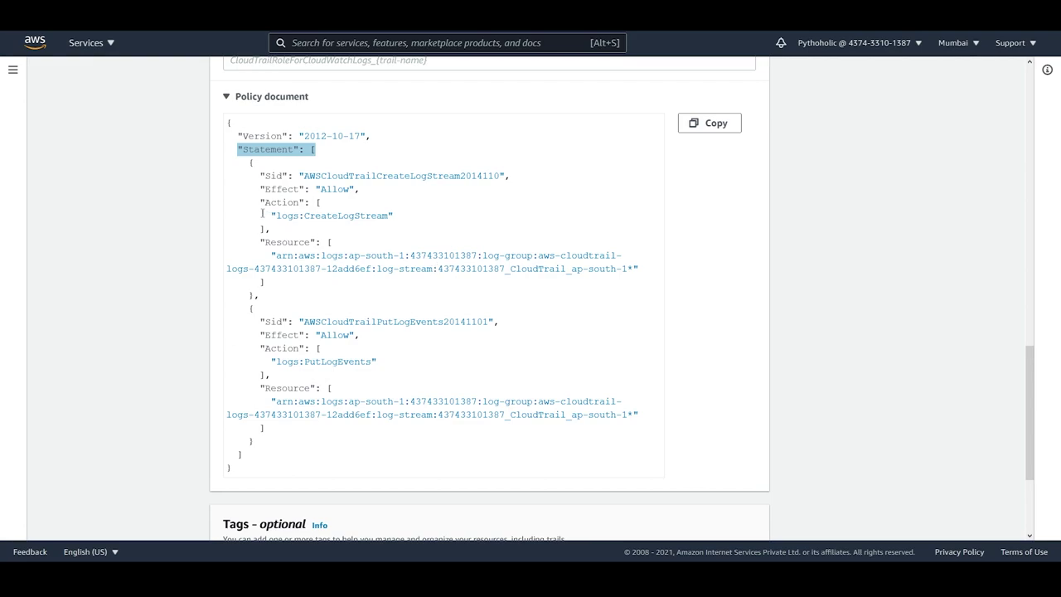
pyautogui.moveTo(258, 202); pyautogui.dragTo(320, 202)
pyautogui.moveTo(253, 230); pyautogui.dragTo(352, 240)
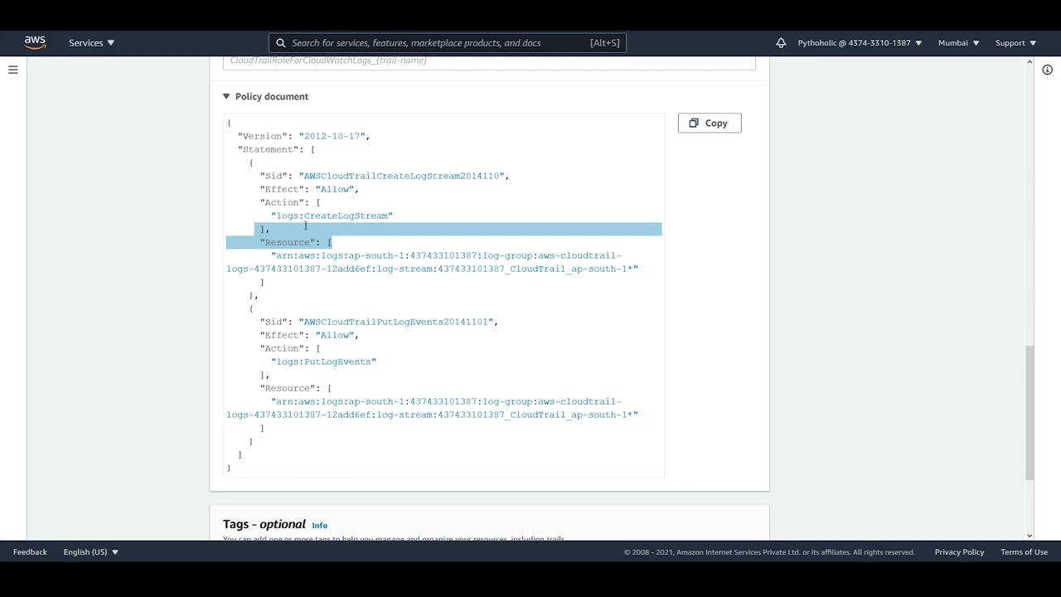
pyautogui.moveTo(304, 216); pyautogui.dragTo(393, 214)
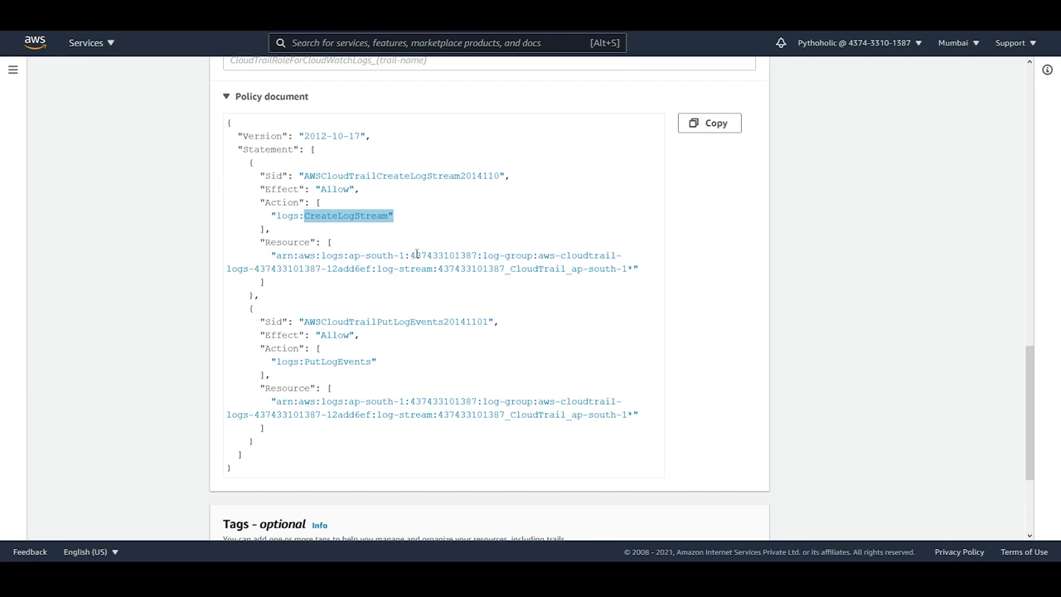
pyautogui.moveTo(322, 256); pyautogui.dragTo(500, 267)
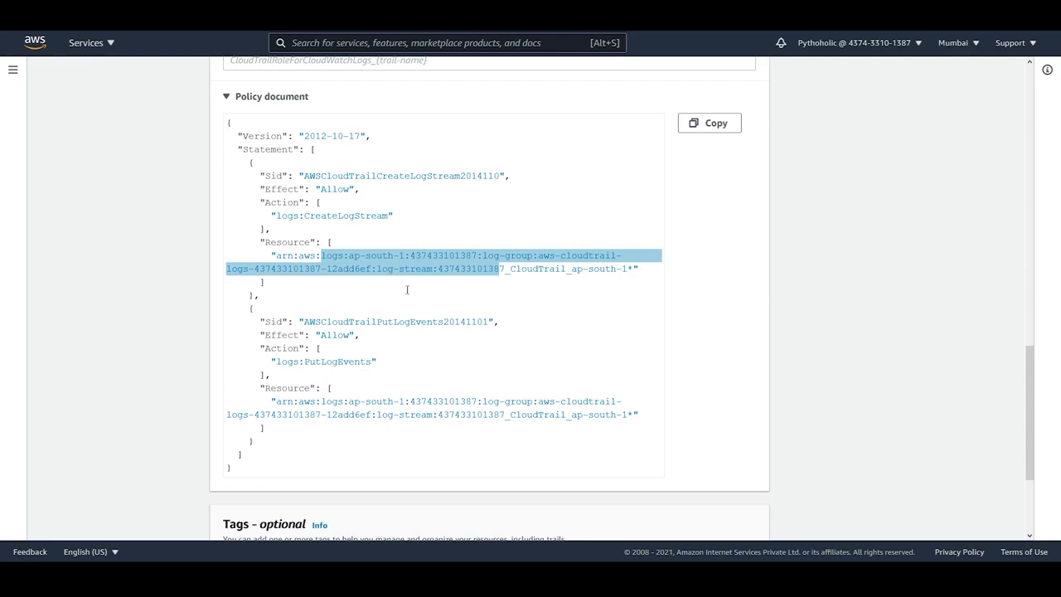
pyautogui.moveTo(281, 361); pyautogui.dragTo(375, 362)
pyautogui.scroll(-2, 376, 363)
pyautogui.click(266, 292)
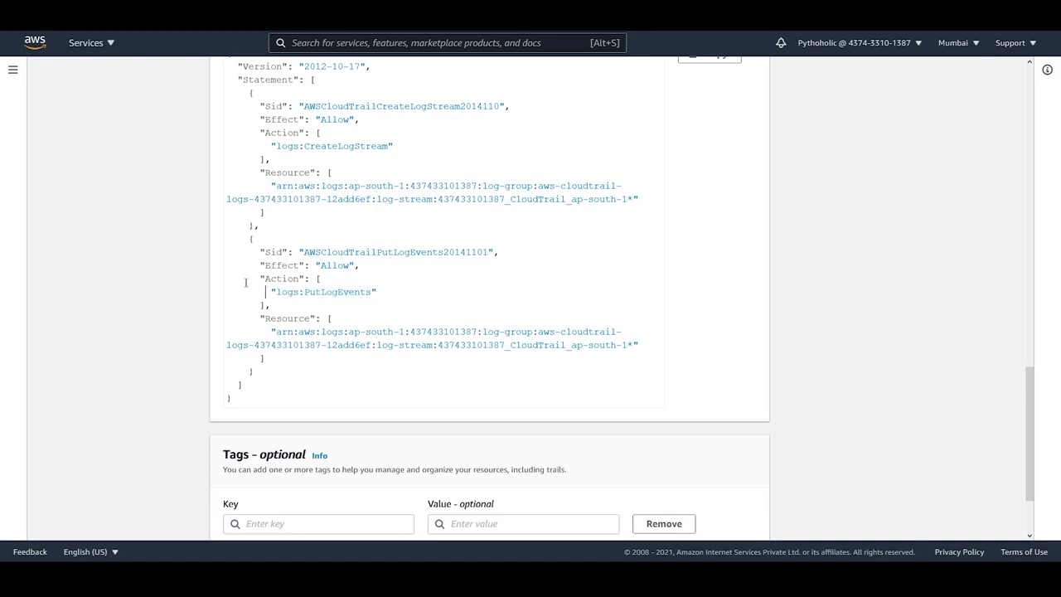
pyautogui.moveTo(245, 283); pyautogui.dragTo(402, 290)
pyautogui.click(402, 291)
pyautogui.moveTo(405, 331); pyautogui.dragTo(539, 344)
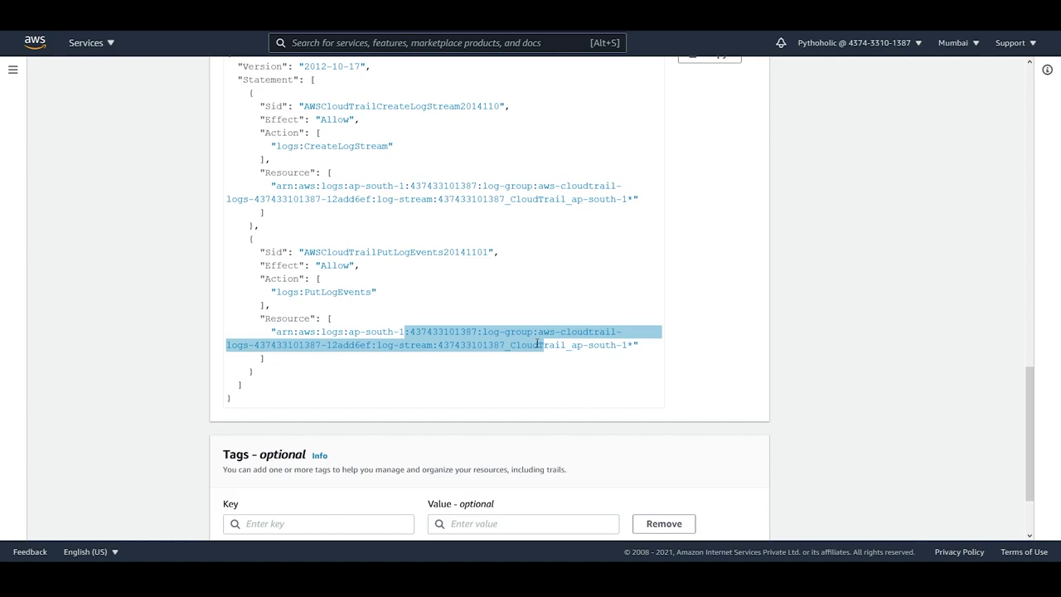
pyautogui.scroll(-3, 850, 374)
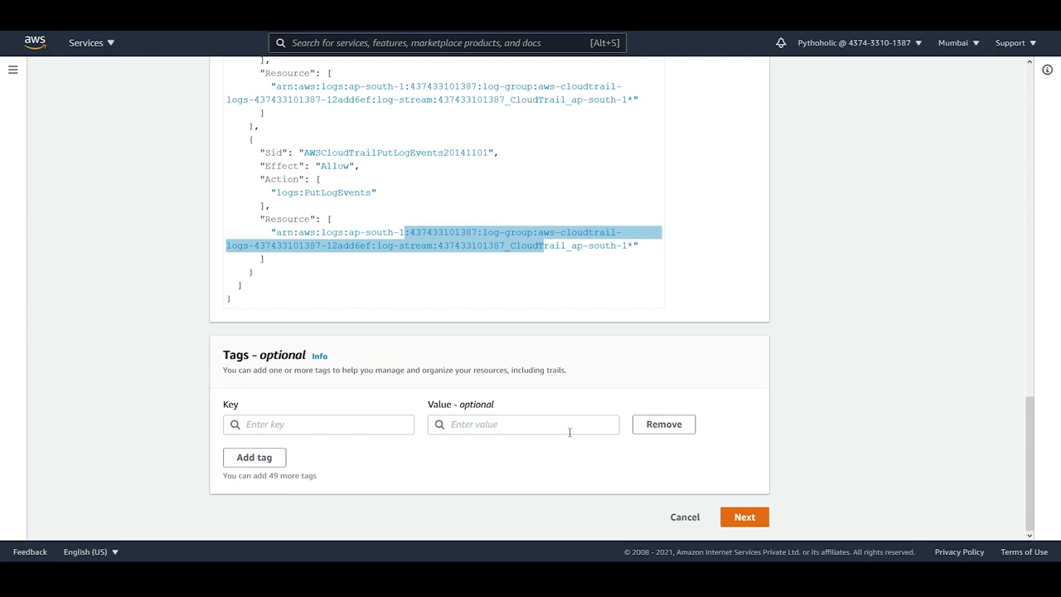
# Step: Name the new IAM role for CloudWatch Logs democw_trail
pyautogui.click(744, 517)
pyautogui.write('d')
pyautogui.press('BackSpace')
pyautogui.write('de')
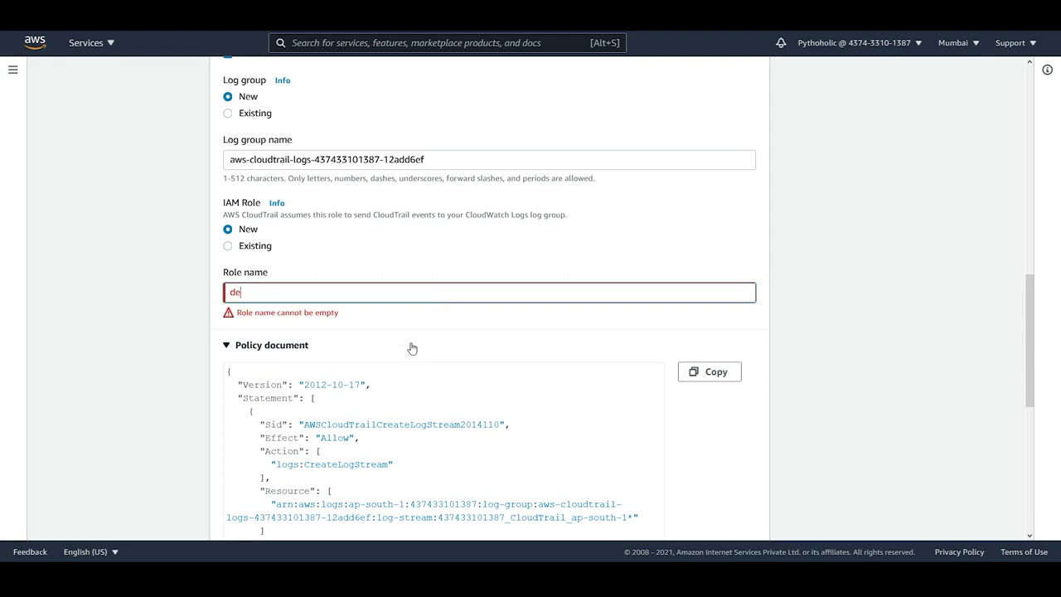
pyautogui.write('moc')
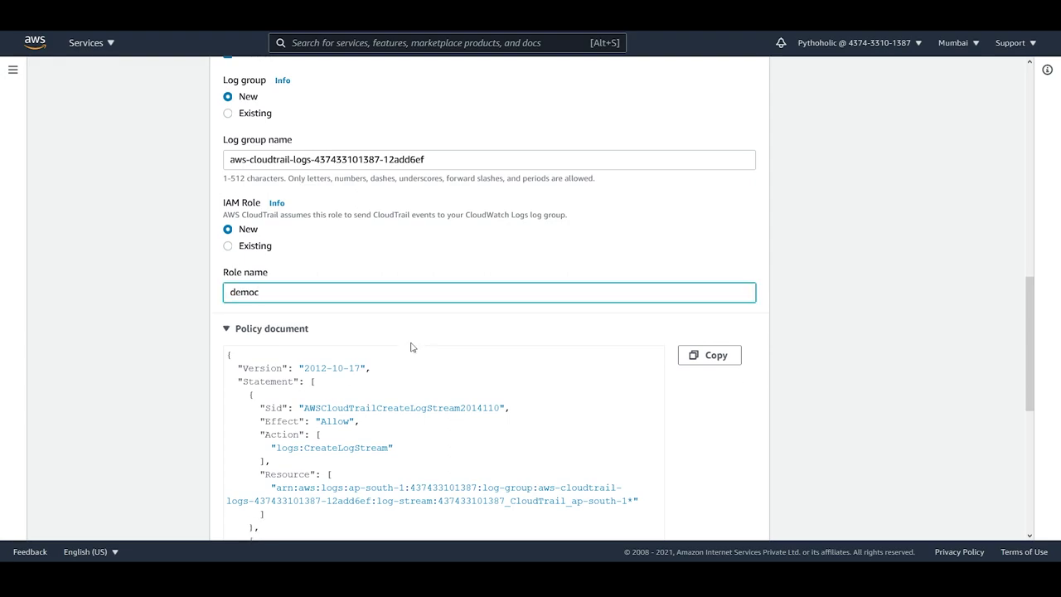
pyautogui.write('w_trail')
pyautogui.click(767, 434)
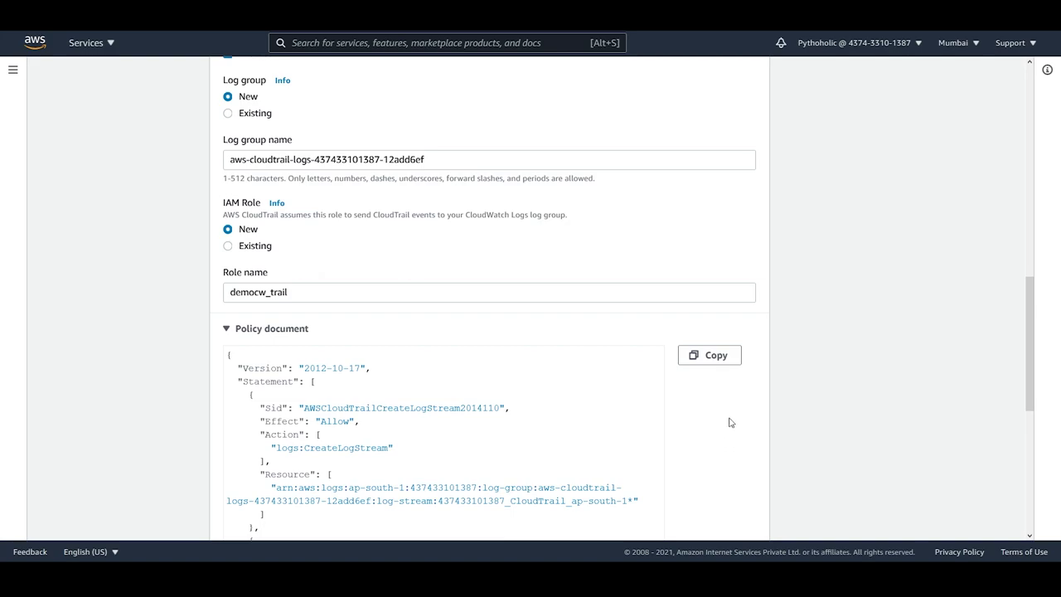
# Step: Continue to the log events and accept Management events with Read and Write API activity
pyautogui.scroll(-10, 730, 423)
pyautogui.click(736, 518)
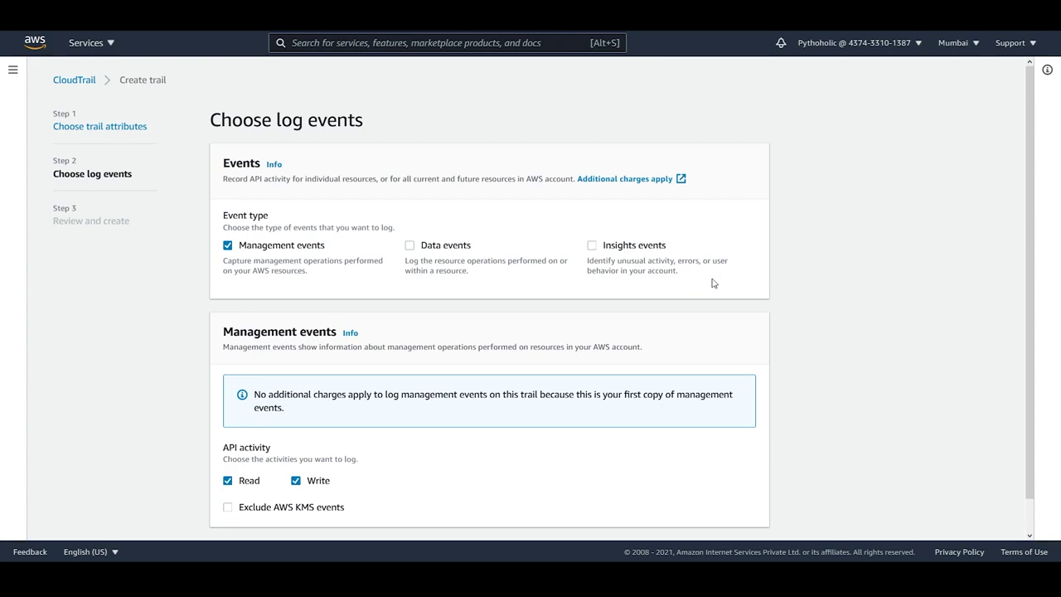
pyautogui.scroll(-1, 710, 308)
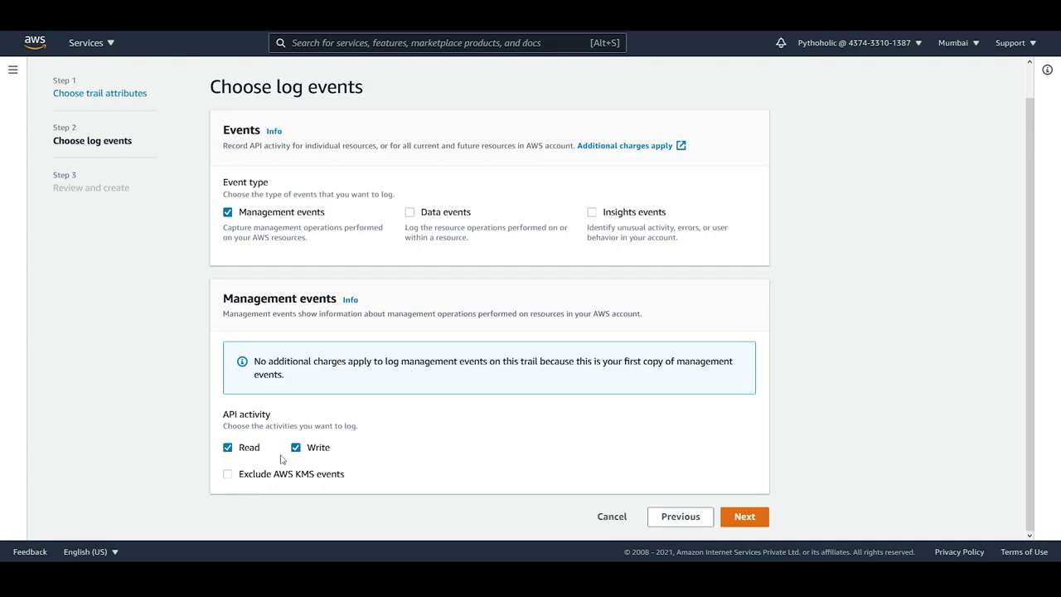
pyautogui.click(741, 516)
# Step: Continue to the review, check demo-trail's general details, CloudWatch Logs and event settings, and create the trail
pyautogui.scroll(-3, 1022, 348)
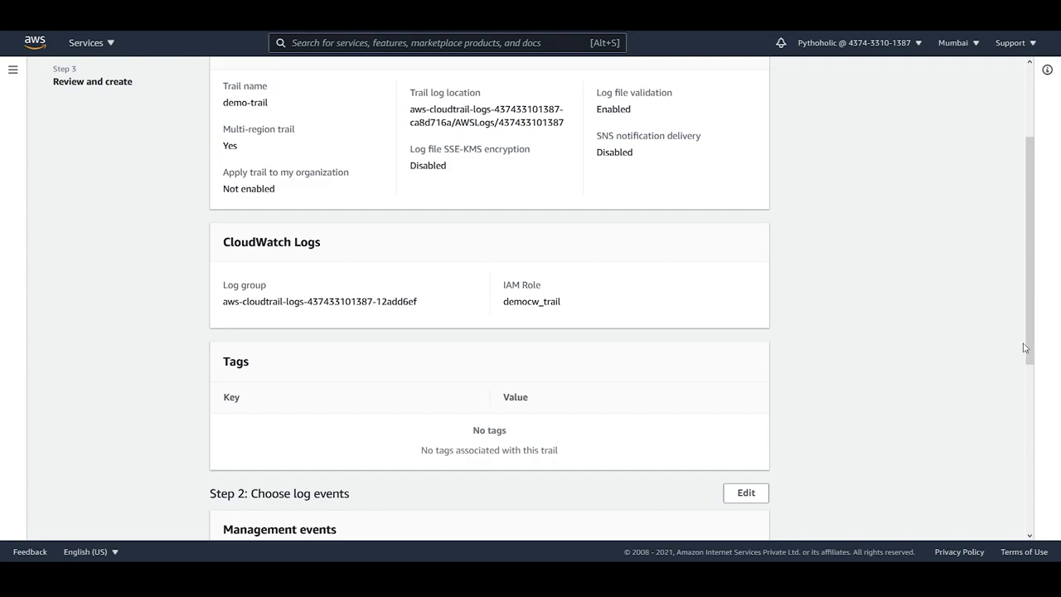
pyautogui.scroll(2, 747, 298)
pyautogui.moveTo(223, 267); pyautogui.dragTo(238, 285)
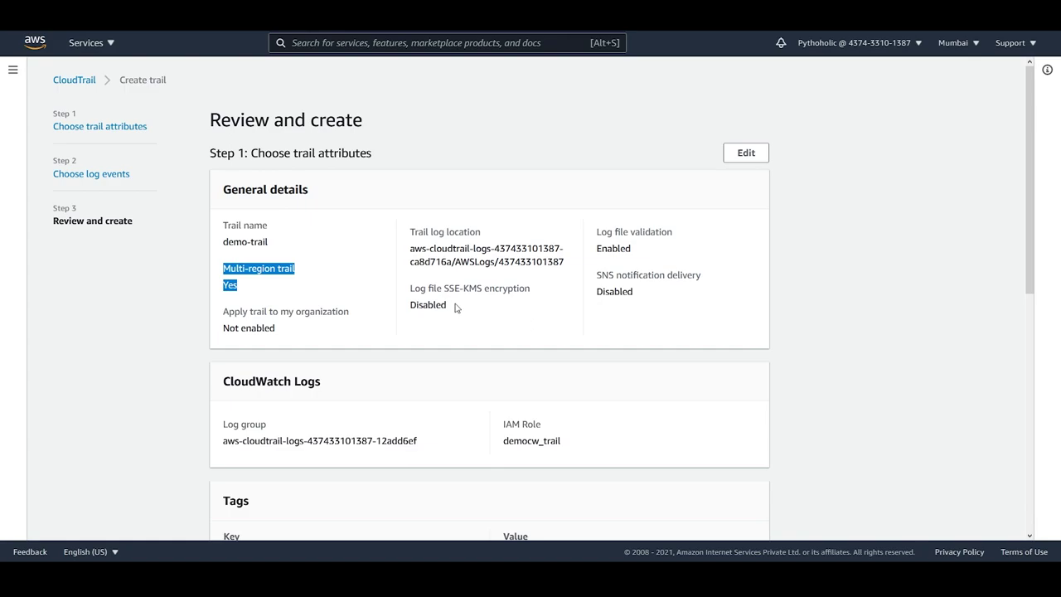
pyautogui.scroll(-1, 976, 340)
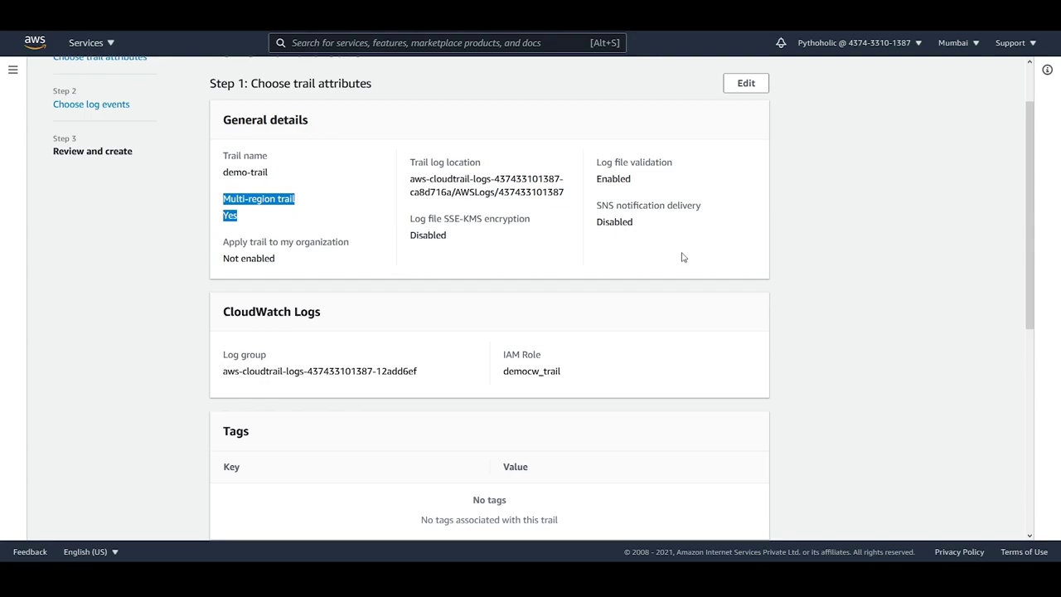
pyautogui.scroll(-3, 746, 369)
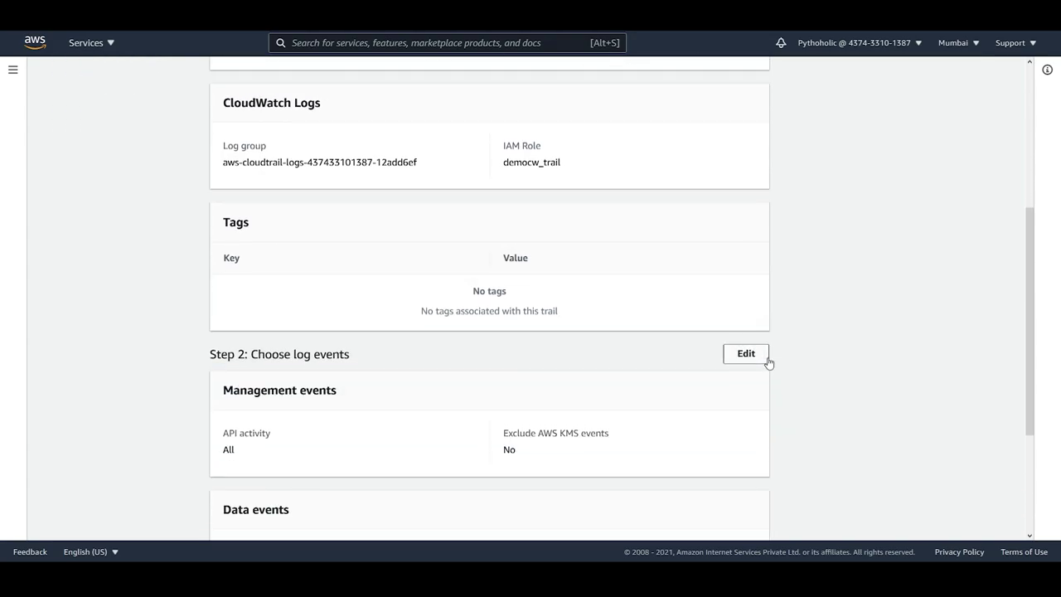
pyautogui.scroll(-3, 812, 364)
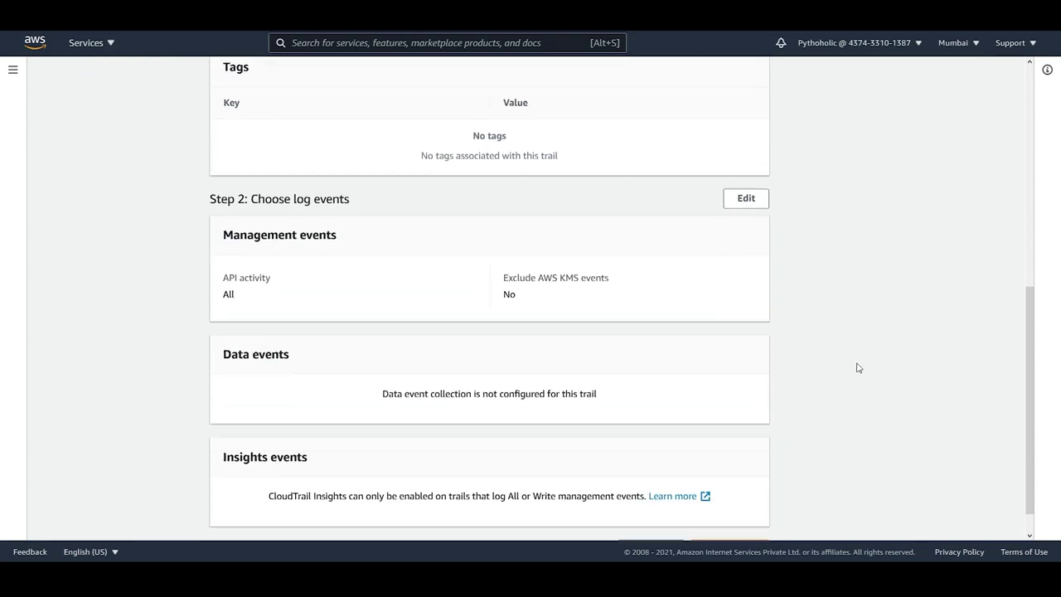
pyautogui.click(724, 517)
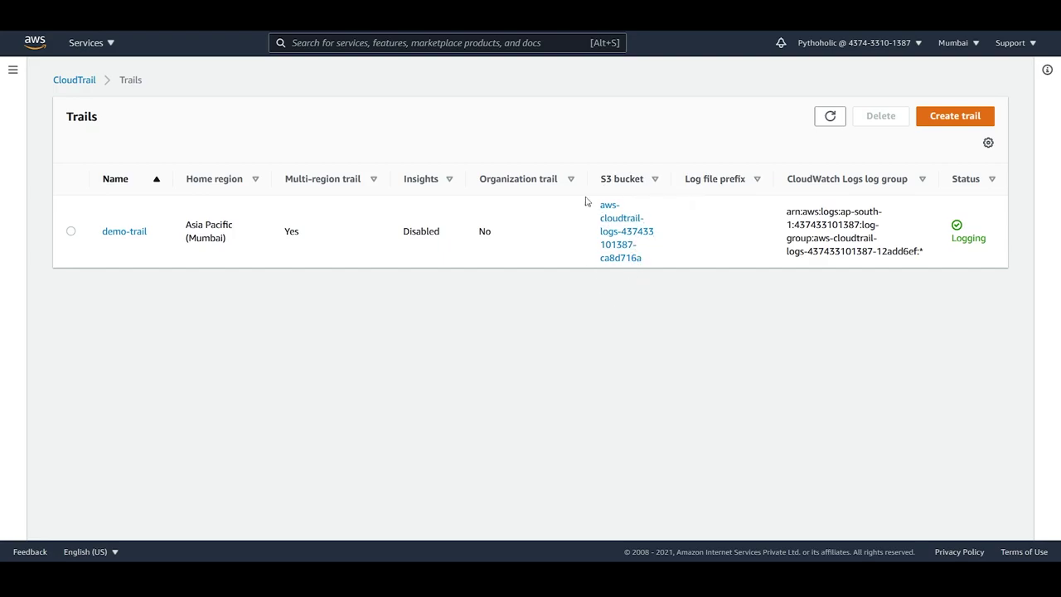
# Step: Open demo-trail's S3 bucket and the CloudWatch console, each in a separate browser tab
pyautogui.rightClick(639, 237)
pyautogui.click(659, 238)
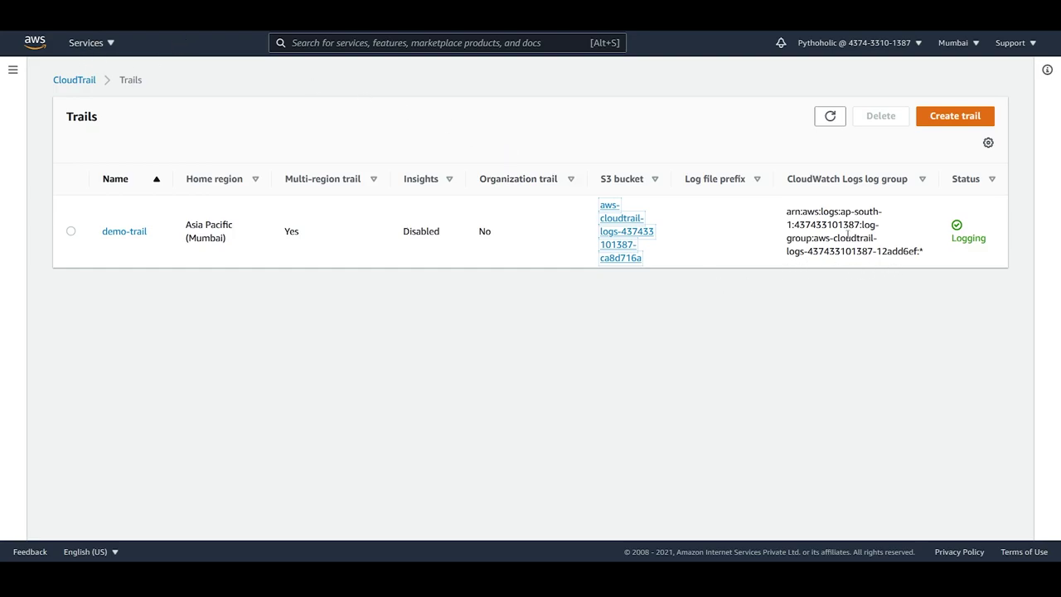
pyautogui.click(101, 43)
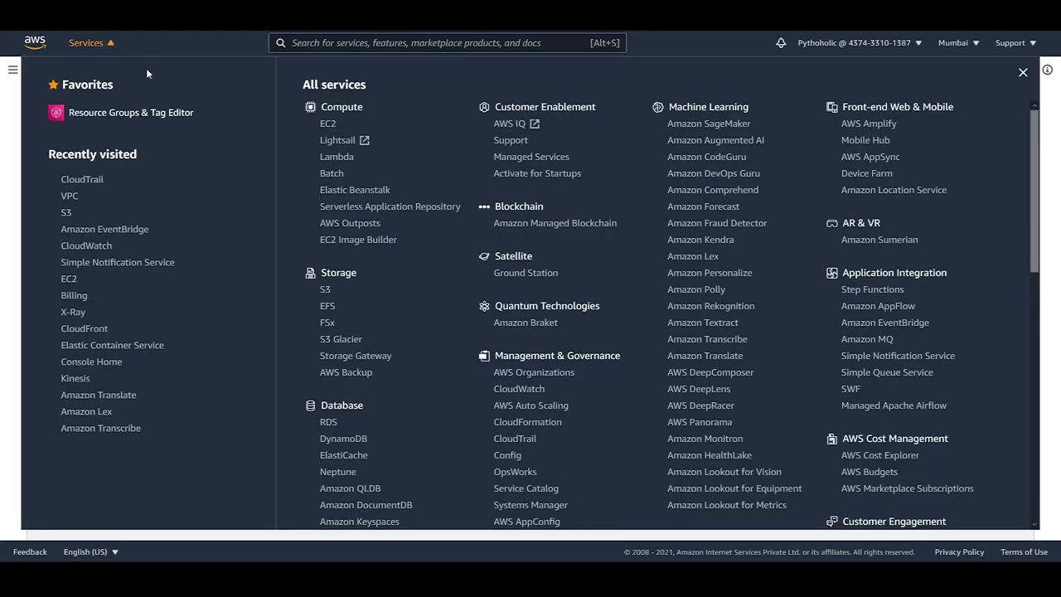
pyautogui.rightClick(89, 247)
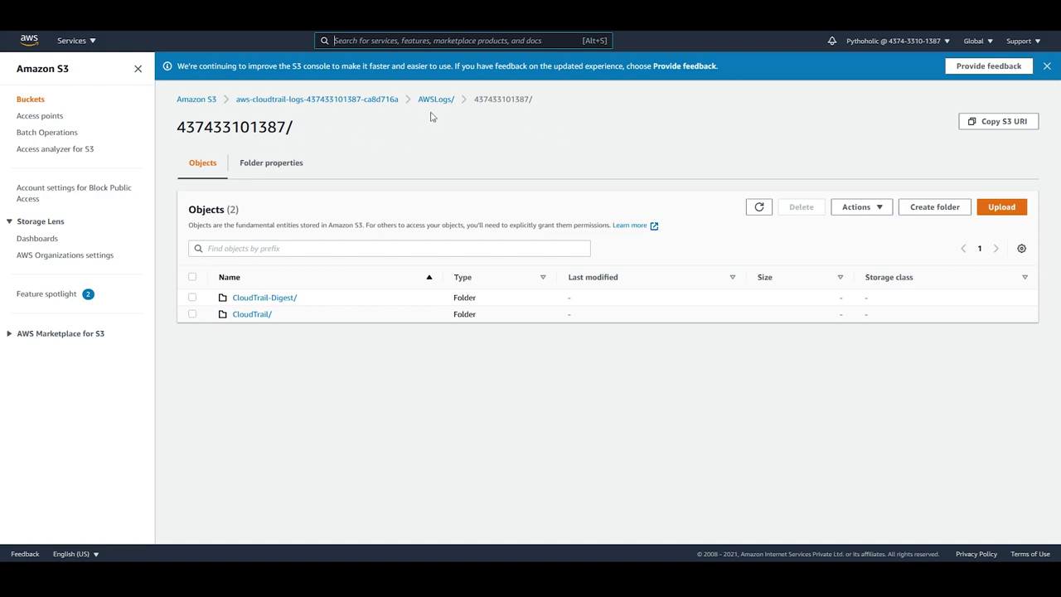
# Step: Browse the S3 bucket's CloudTrail folder through ap-south-1 to 2021/01/15, view the log object there, and return to the folder
pyautogui.click(252, 314)
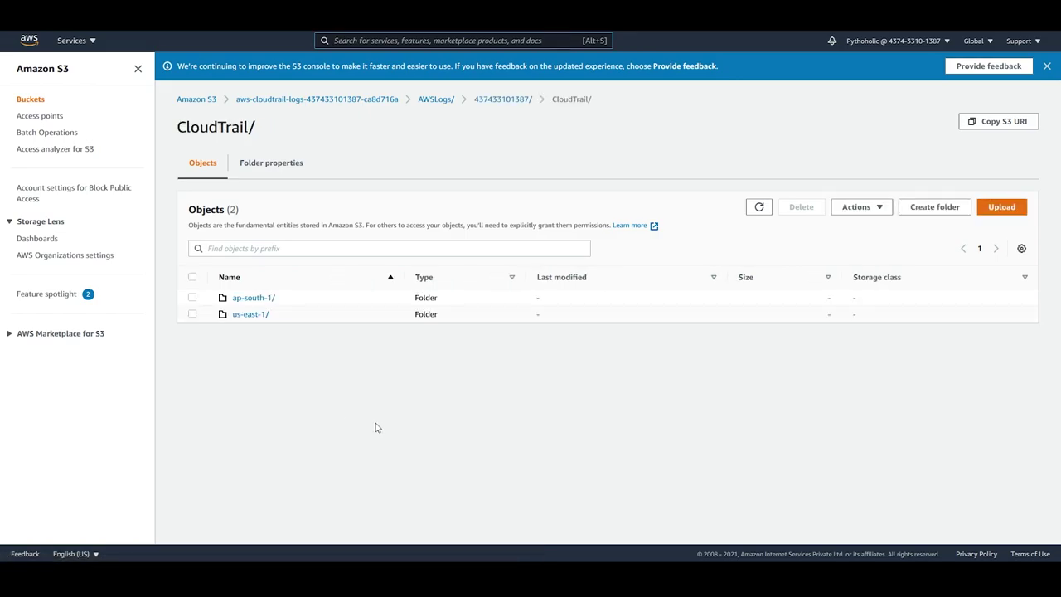
pyautogui.click(264, 299)
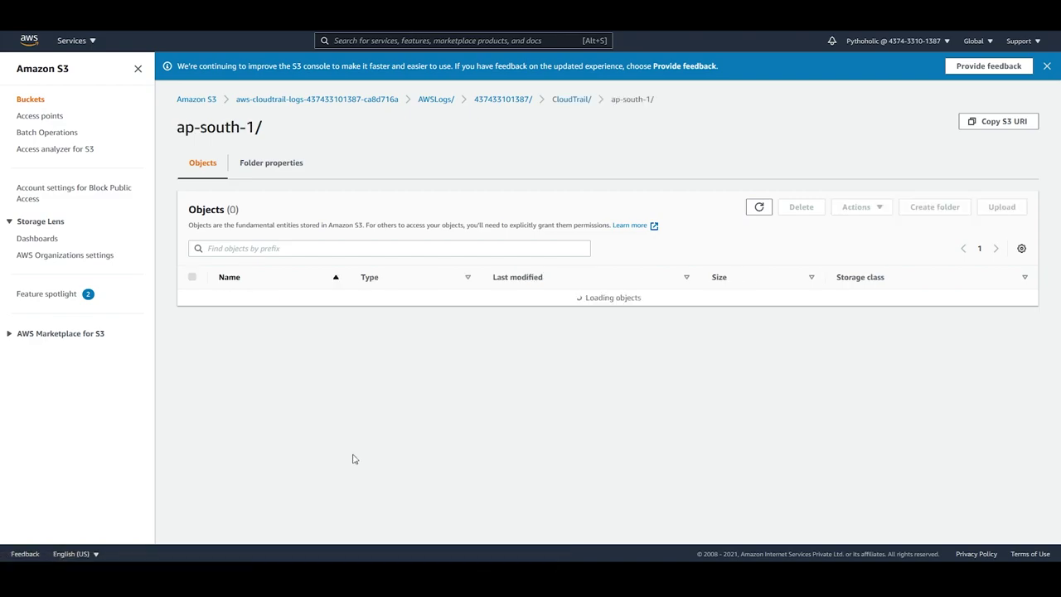
pyautogui.click(241, 298)
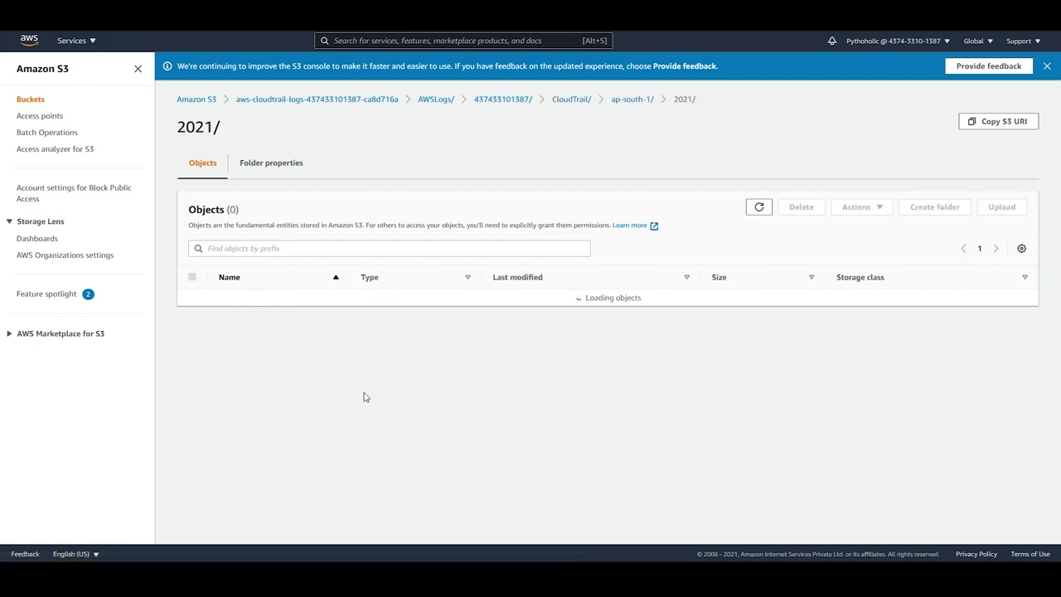
pyautogui.click(240, 299)
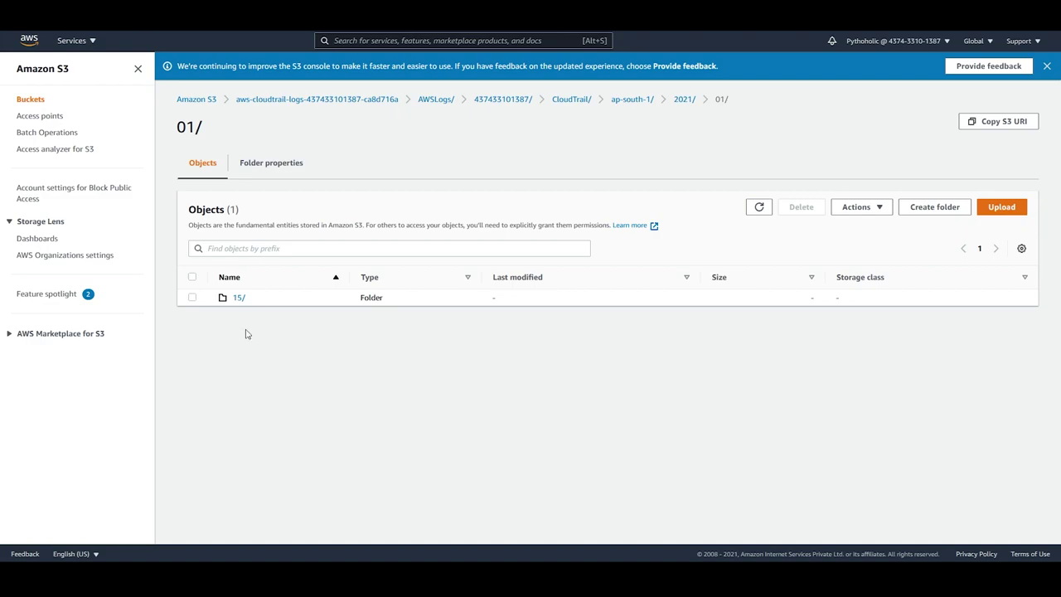
pyautogui.click(243, 300)
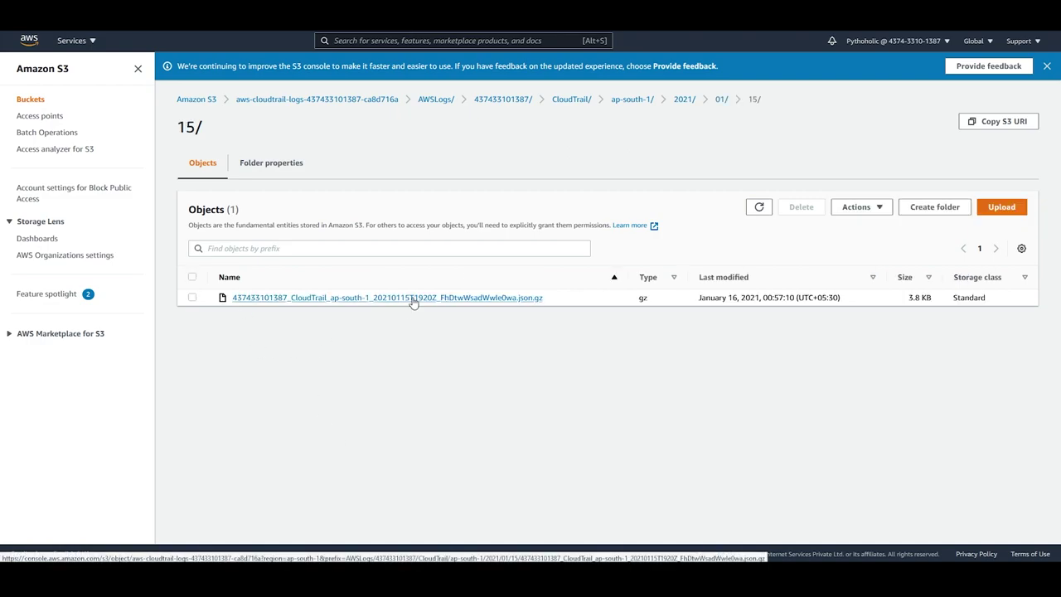
pyautogui.click(413, 300)
pyautogui.hotkey('alt', 'Left')
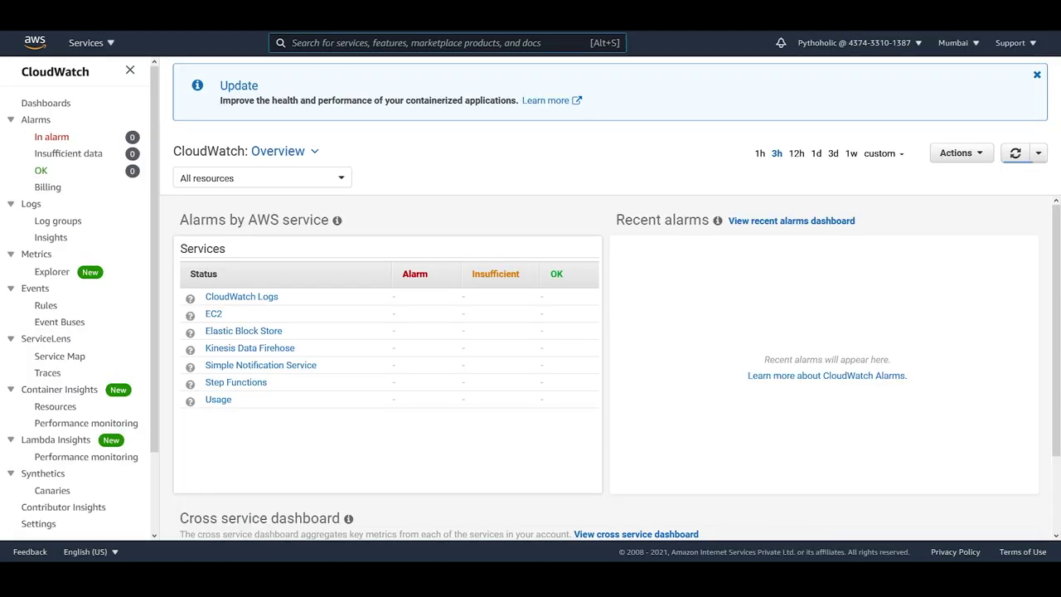
# Step: Switch to CloudWatch and open the ap-south-1 log stream in the trail's log group
pyautogui.click(59, 222)
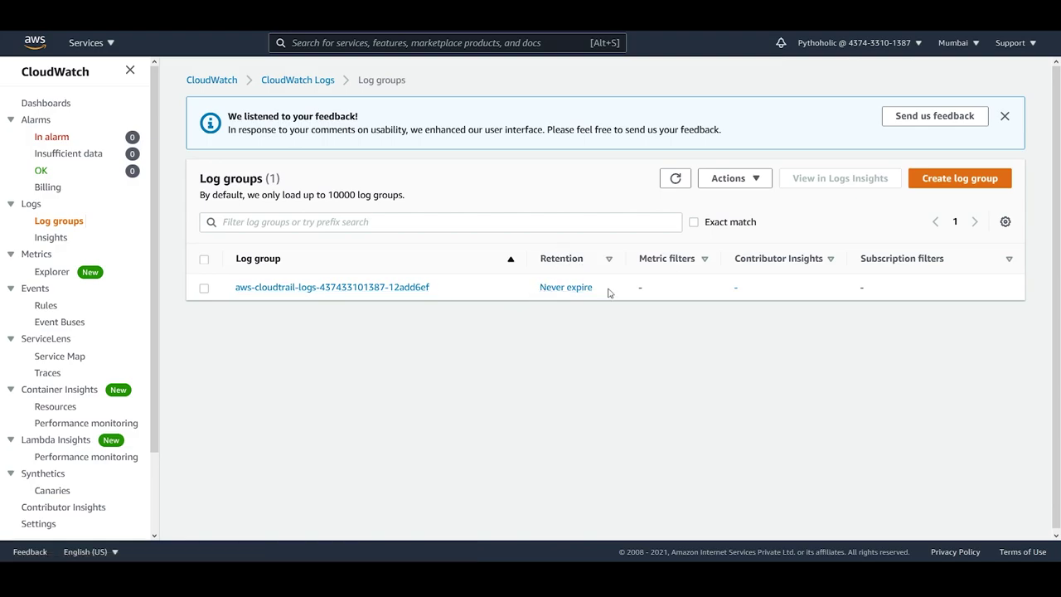
pyautogui.click(361, 289)
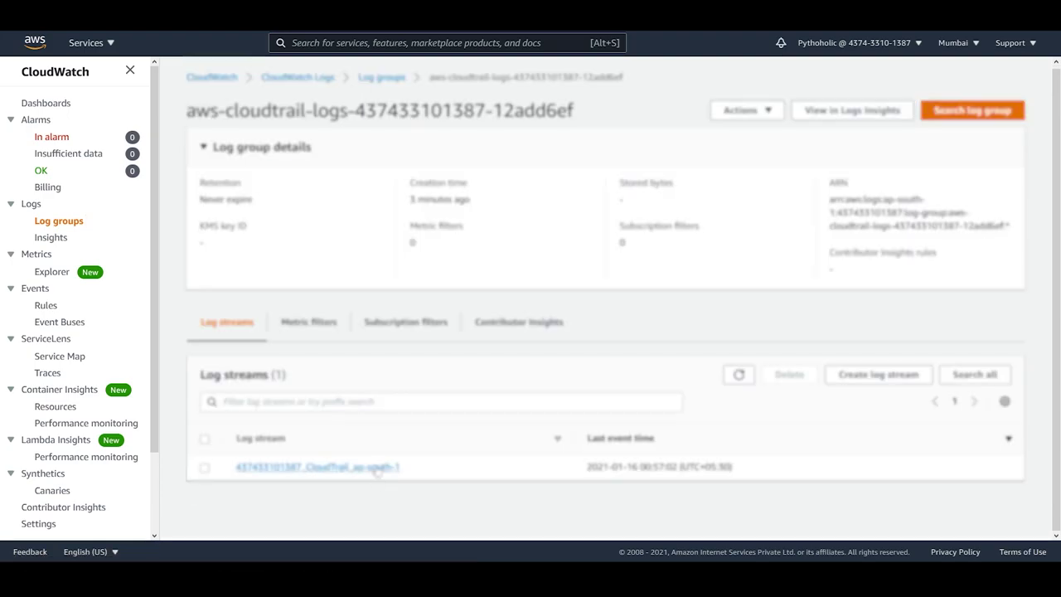
pyautogui.click(375, 470)
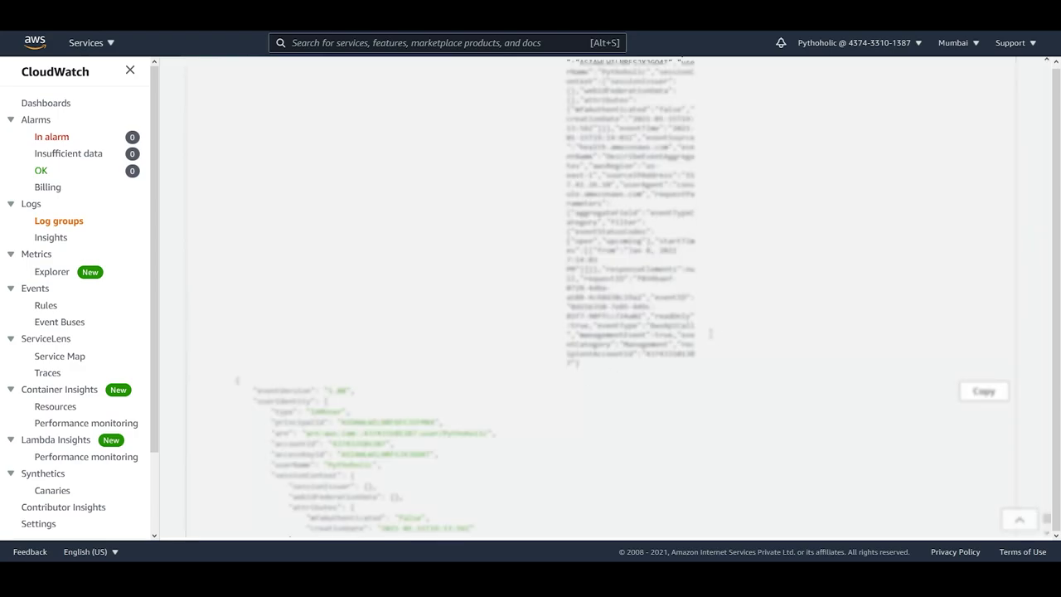
# Step: Examine the expanded log events in the CloudTrail stream, including each event's user identity, time, source and request parameters
pyautogui.scroll(-5, 711, 334)
pyautogui.scroll(-10, 711, 333)
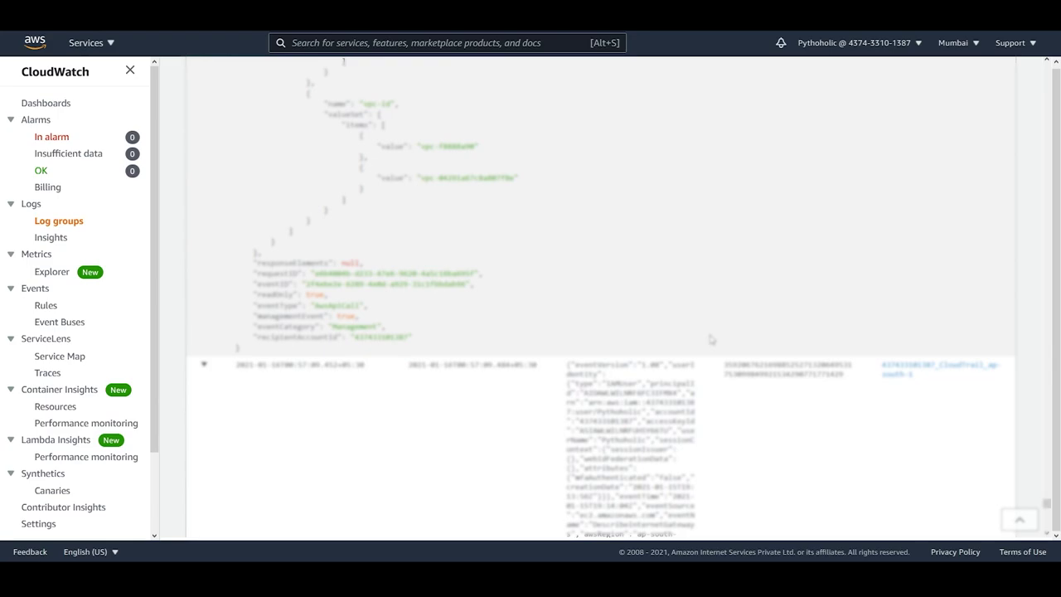
pyautogui.scroll(4, 710, 340)
pyautogui.scroll(-10, 710, 340)
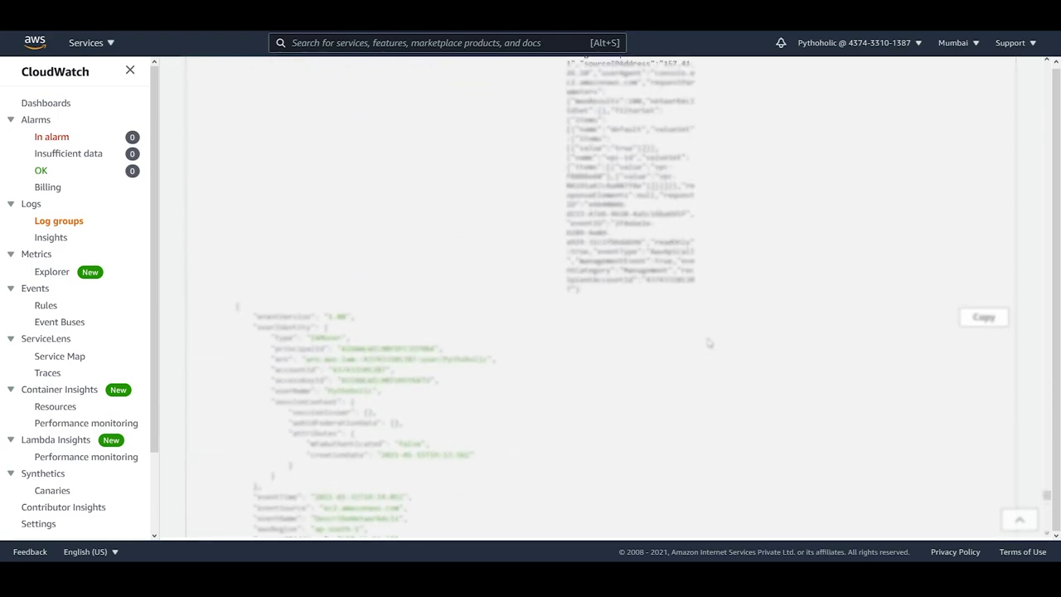
pyautogui.scroll(3, 711, 339)
pyautogui.scroll(9, 710, 337)
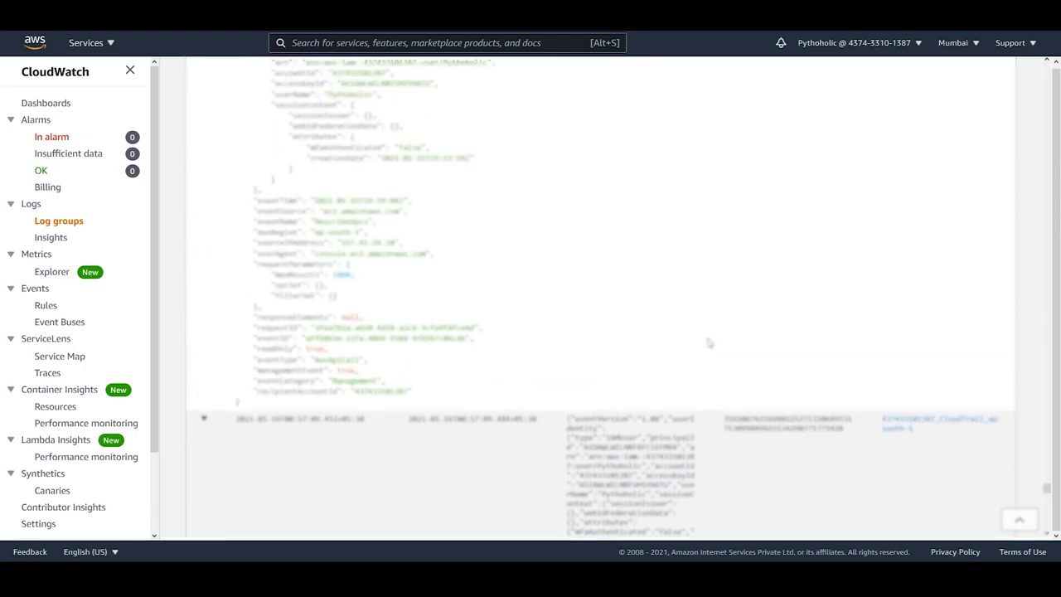
pyautogui.scroll(-11, 710, 337)
pyautogui.scroll(-14, 708, 338)
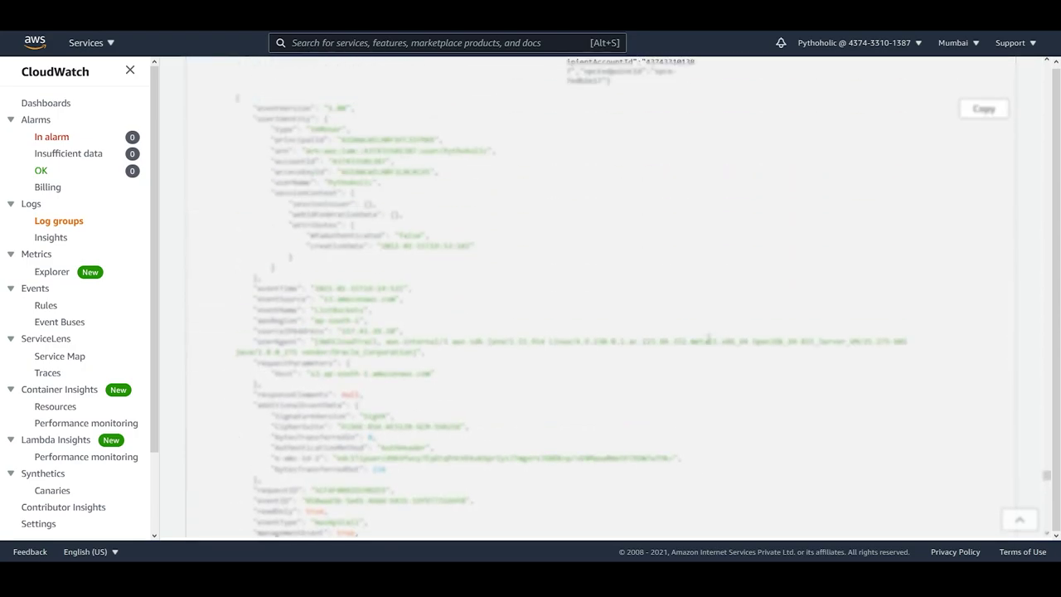
pyautogui.scroll(6, 709, 338)
pyautogui.scroll(10, 709, 339)
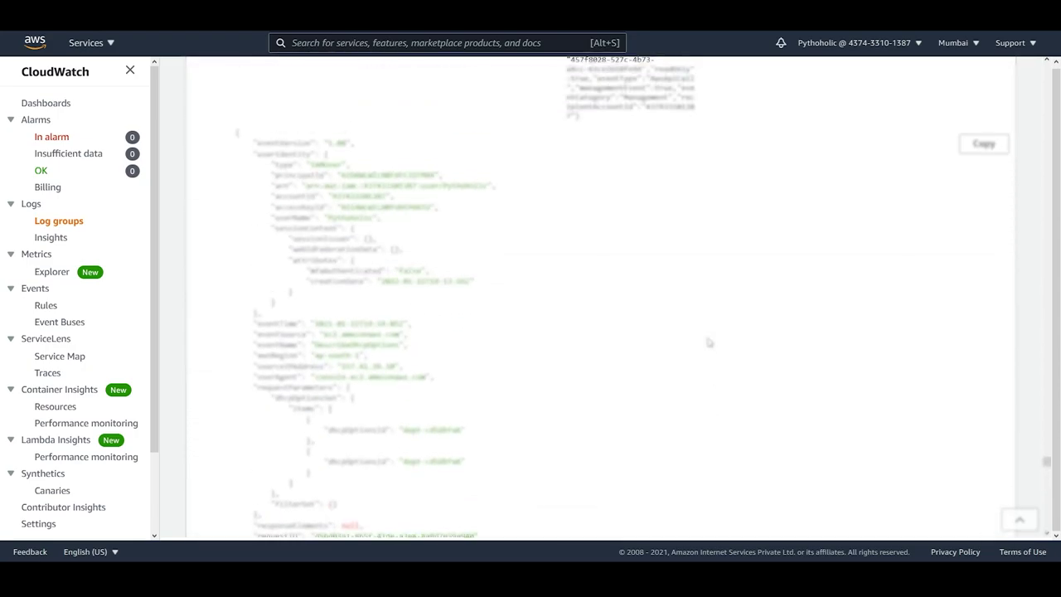
pyautogui.scroll(-7, 709, 340)
pyautogui.scroll(4, 709, 340)
pyautogui.scroll(-5, 743, 343)
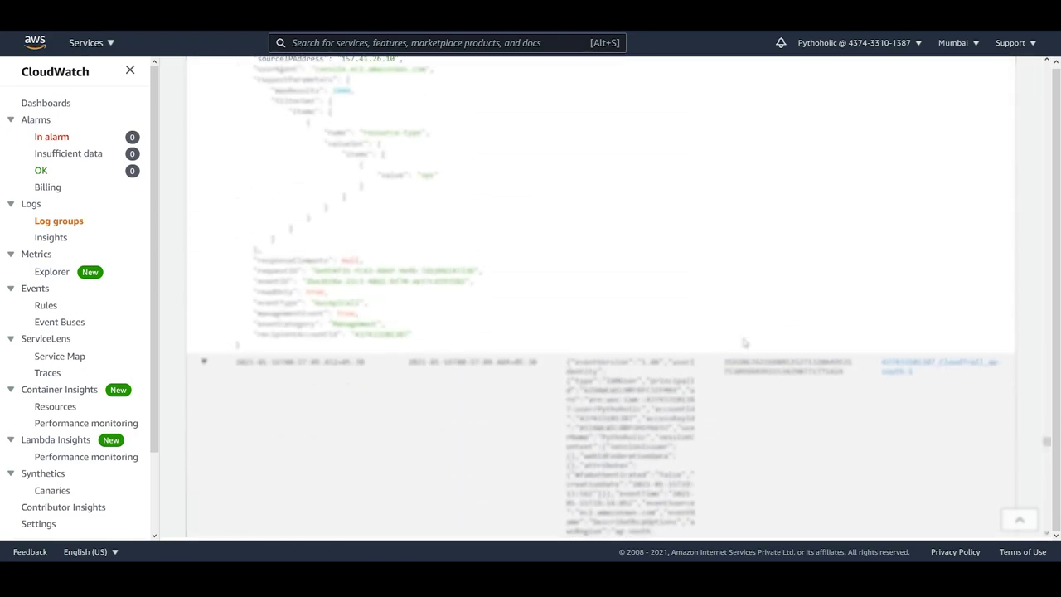
pyautogui.scroll(-3, 1058, 175)
pyautogui.scroll(5, 993, 354)
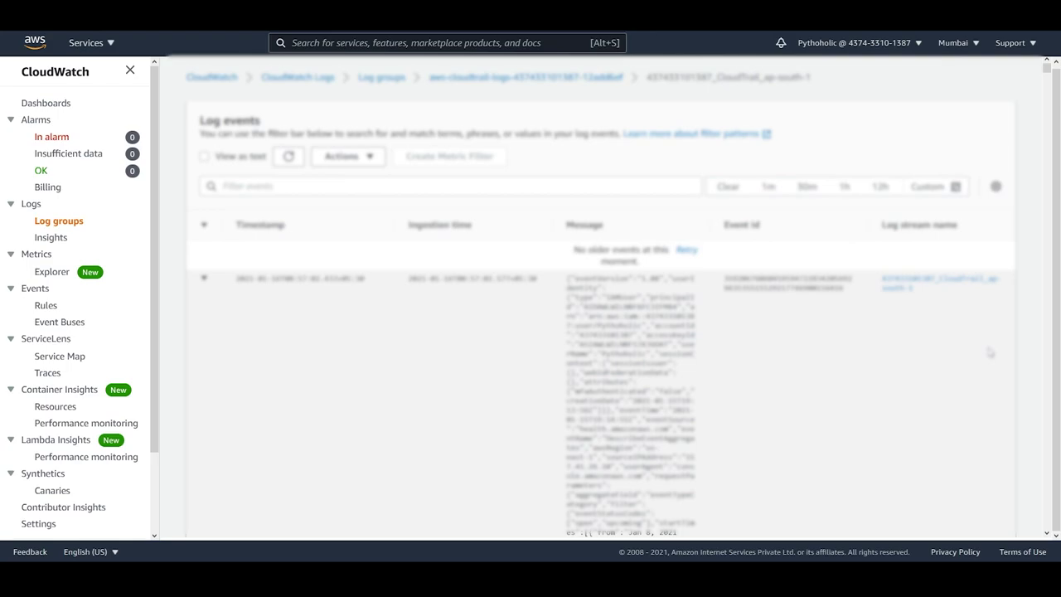
pyautogui.scroll(-1, 464, 340)
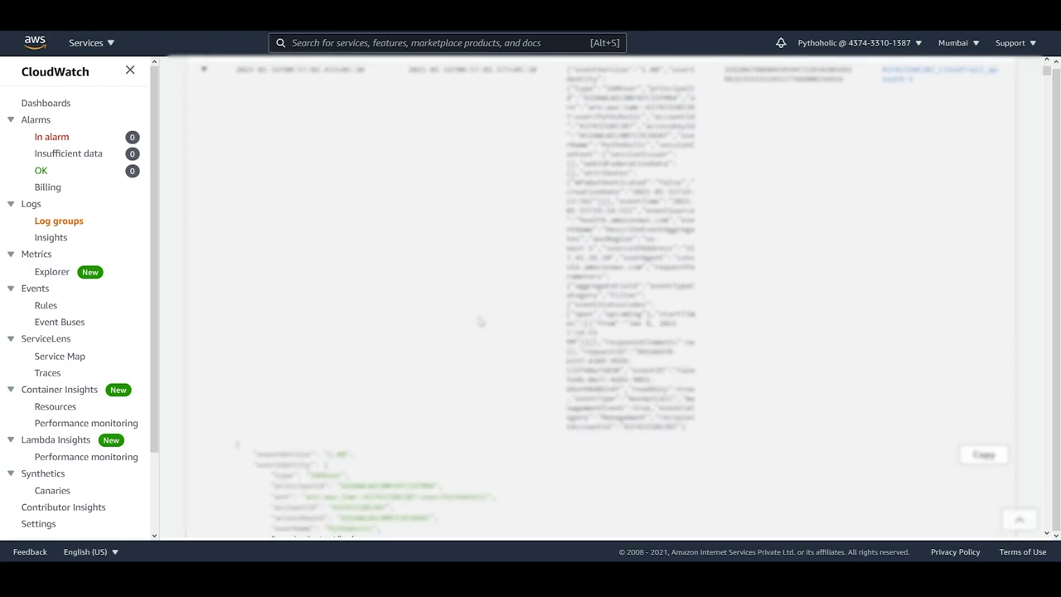
pyautogui.scroll(-3, 519, 328)
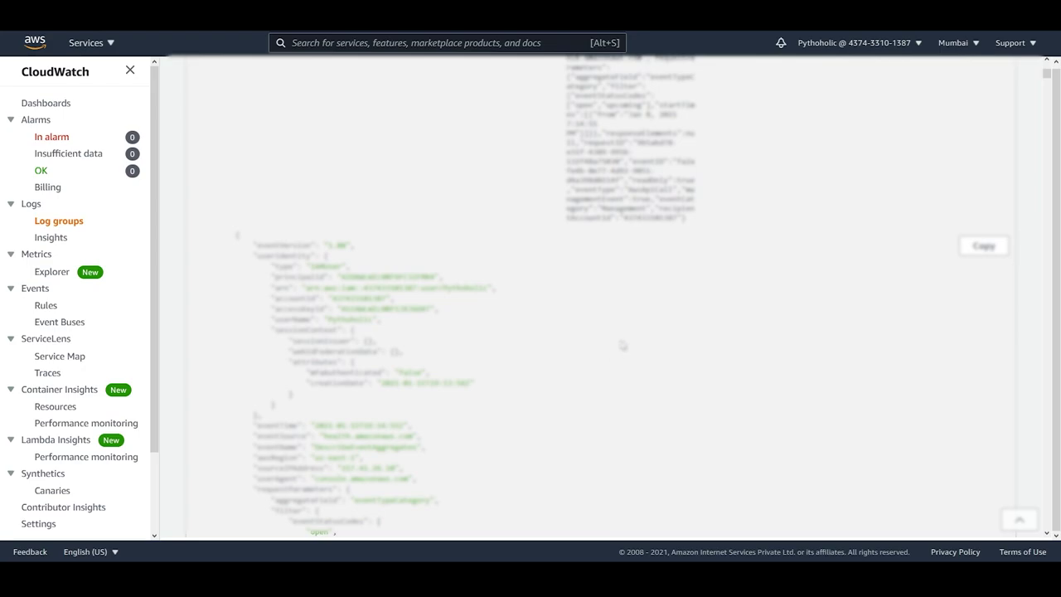
pyautogui.scroll(5, 623, 344)
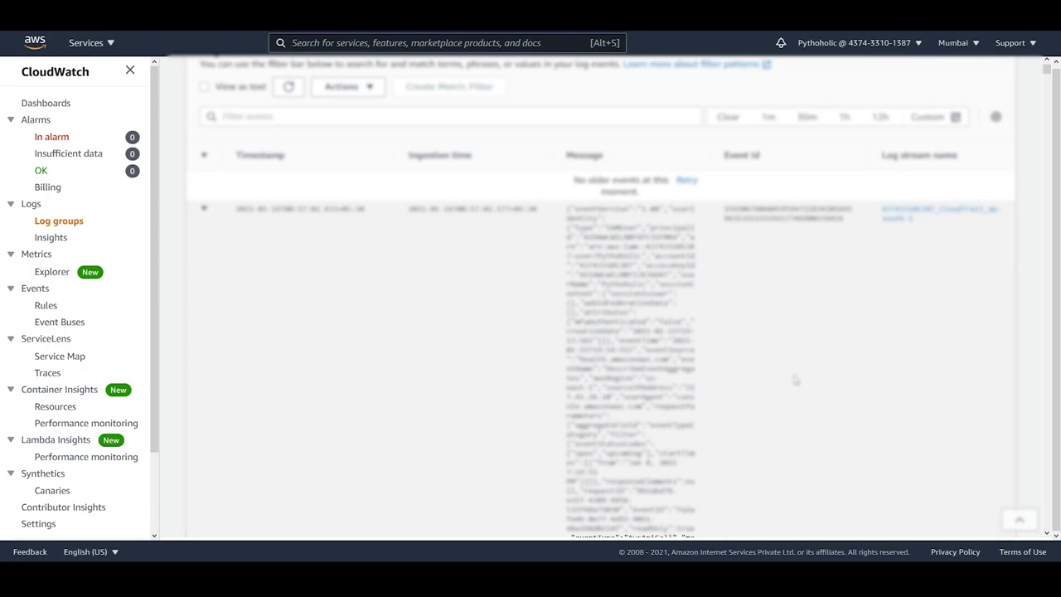
pyautogui.scroll(-15, 794, 379)
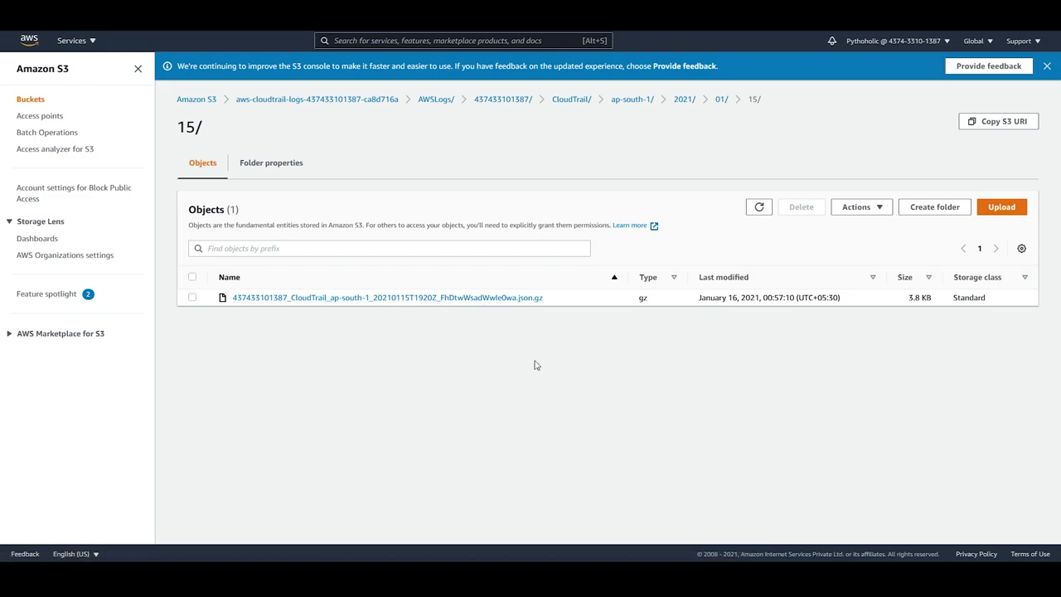
# Step: Return to the S3 folder 2021/01/15 and download its CloudTrail log object
pyautogui.click(406, 299)
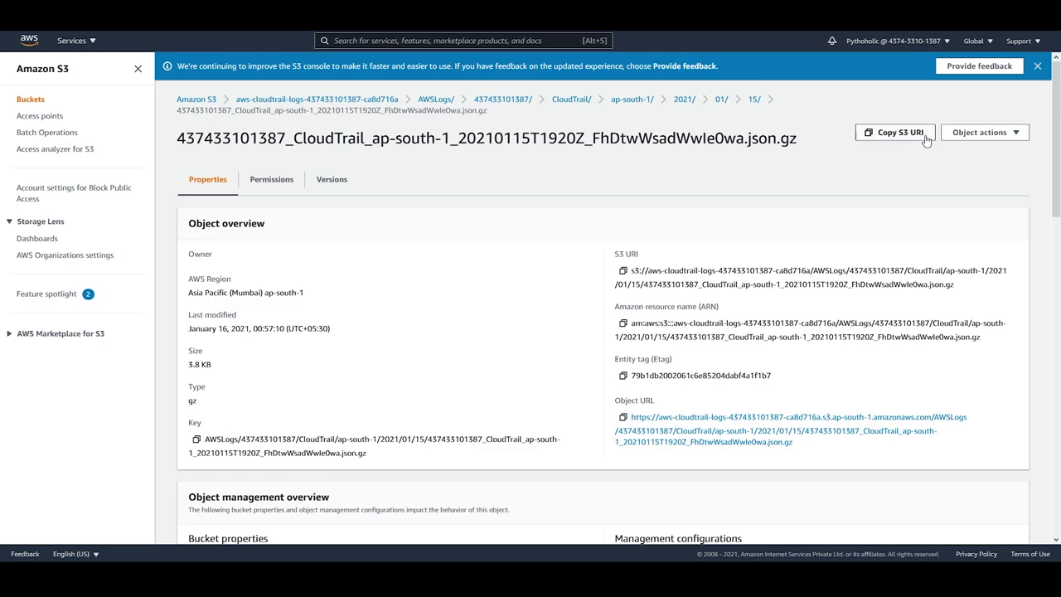
pyautogui.click(984, 133)
pyautogui.click(953, 271)
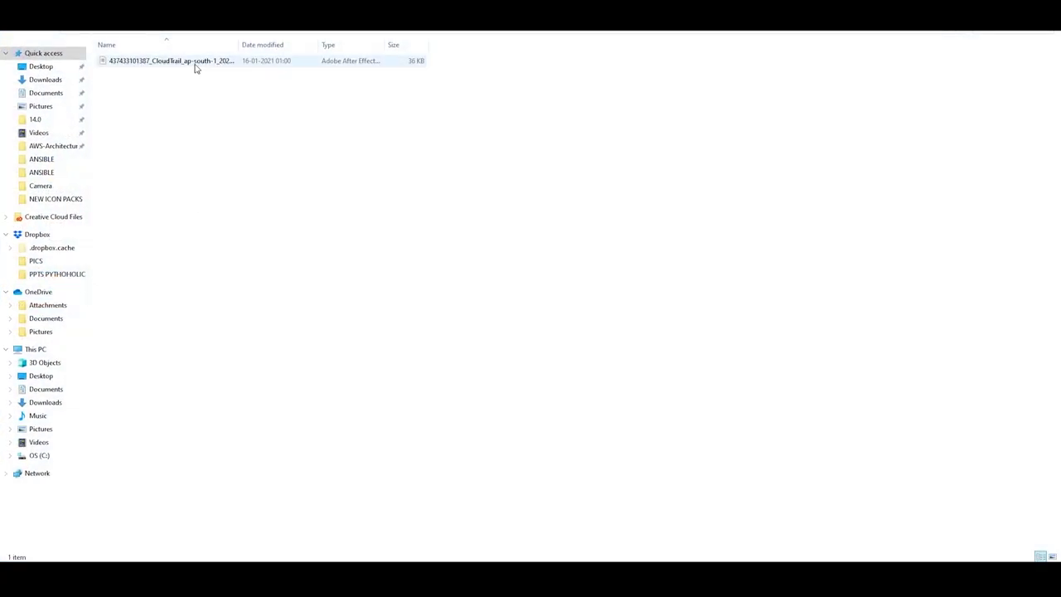
# Step: Open the downloaded CloudTrail JSON log file in a text editor and examine its event records
pyautogui.click(268, 62)
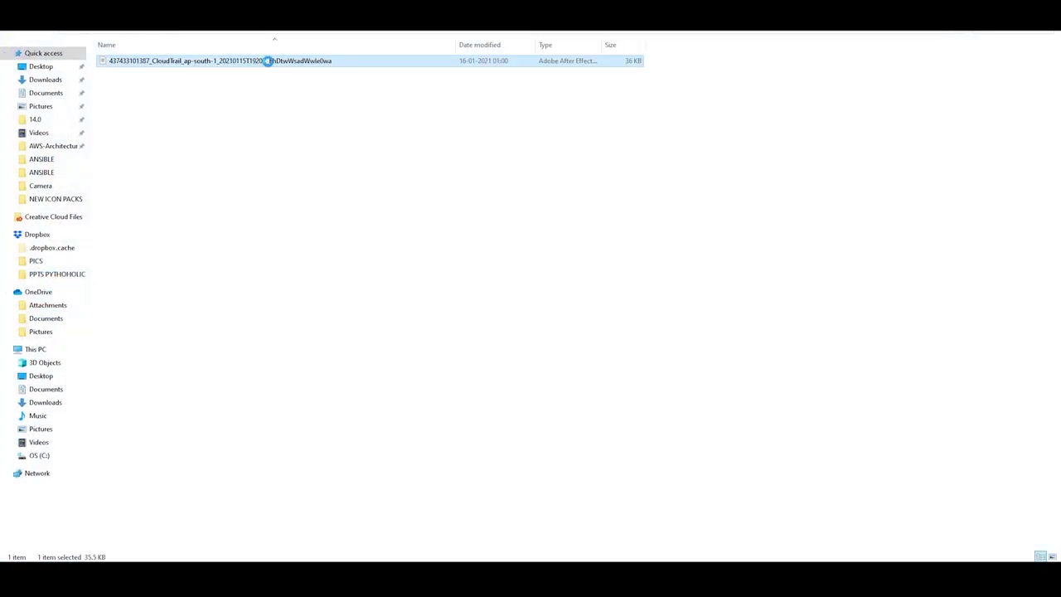
pyautogui.rightClick(267, 60)
pyautogui.click(340, 116)
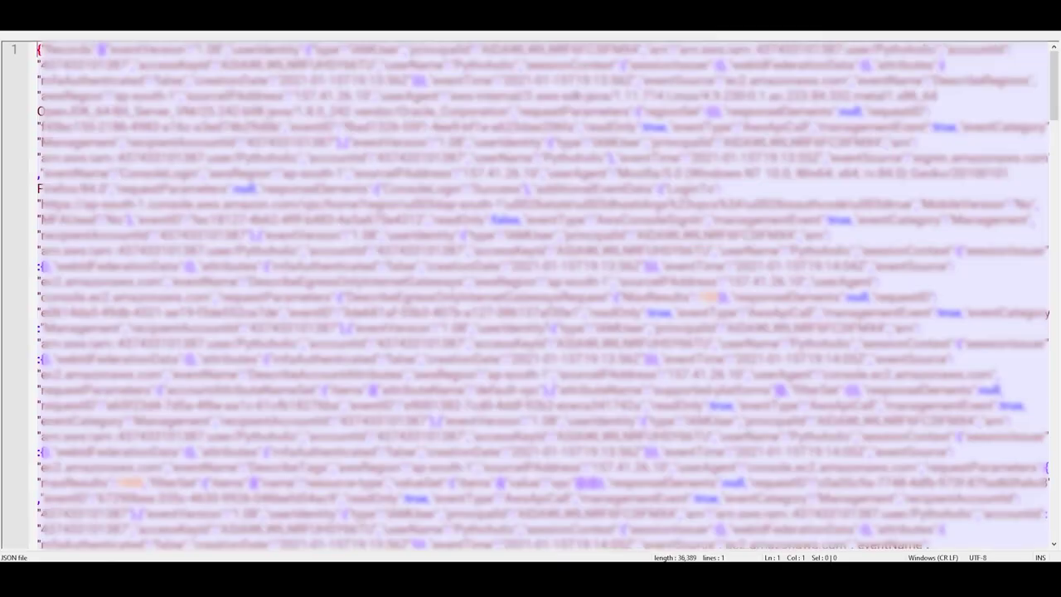
pyautogui.scroll(-20, 552, 296)
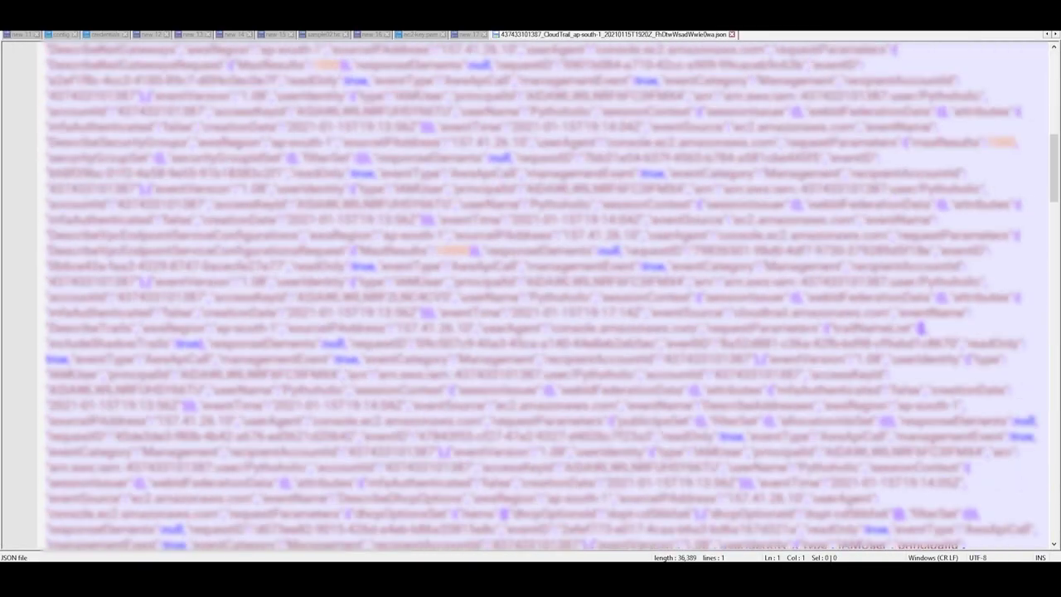
pyautogui.scroll(-12, 530, 295)
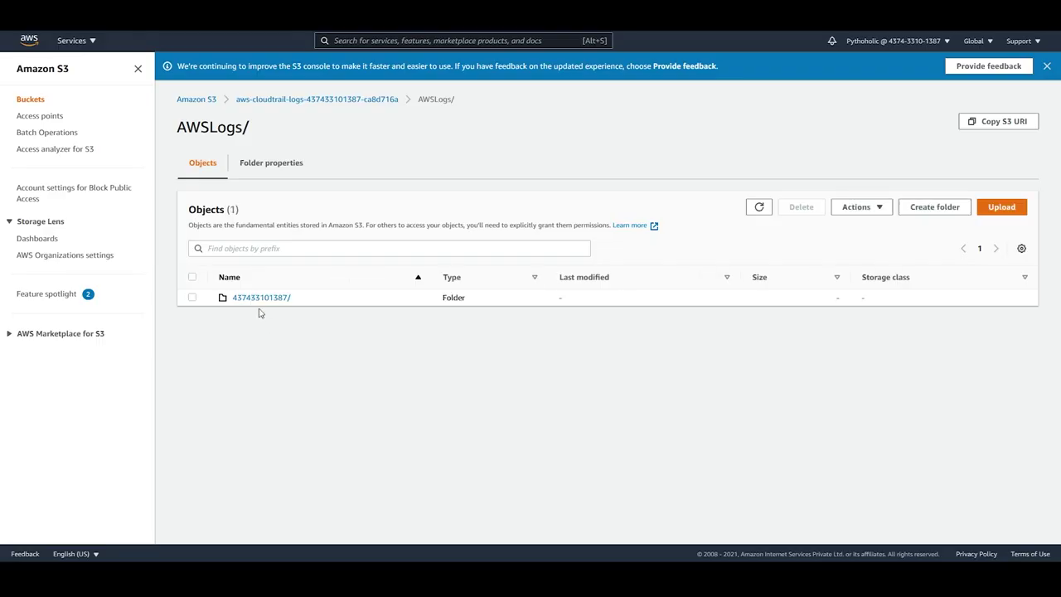
# Step: Open the account's CloudTrail folder under AWSLogs in the trail's S3 bucket
pyautogui.click(261, 297)
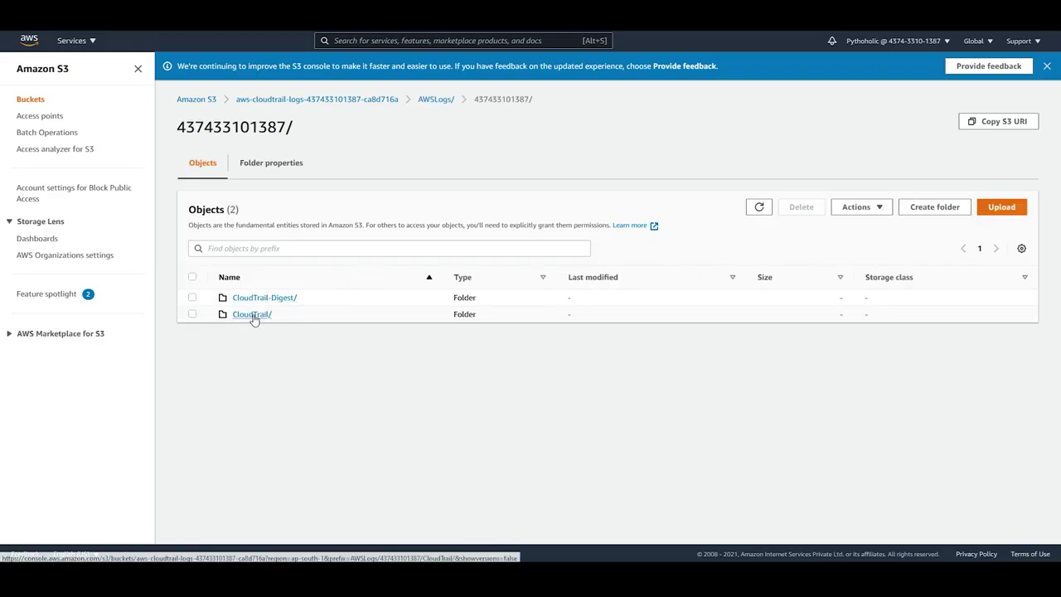
pyautogui.click(253, 316)
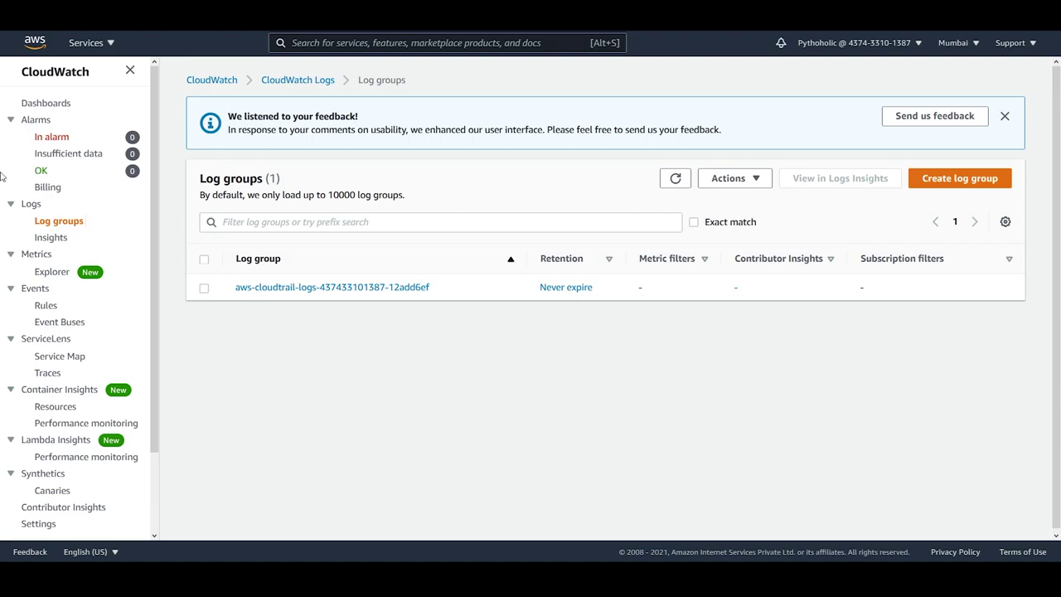
# Step: Switch to CloudWatch, open the ap-south-1 log stream in the CloudTrail log group and examine its newest events
pyautogui.click(325, 288)
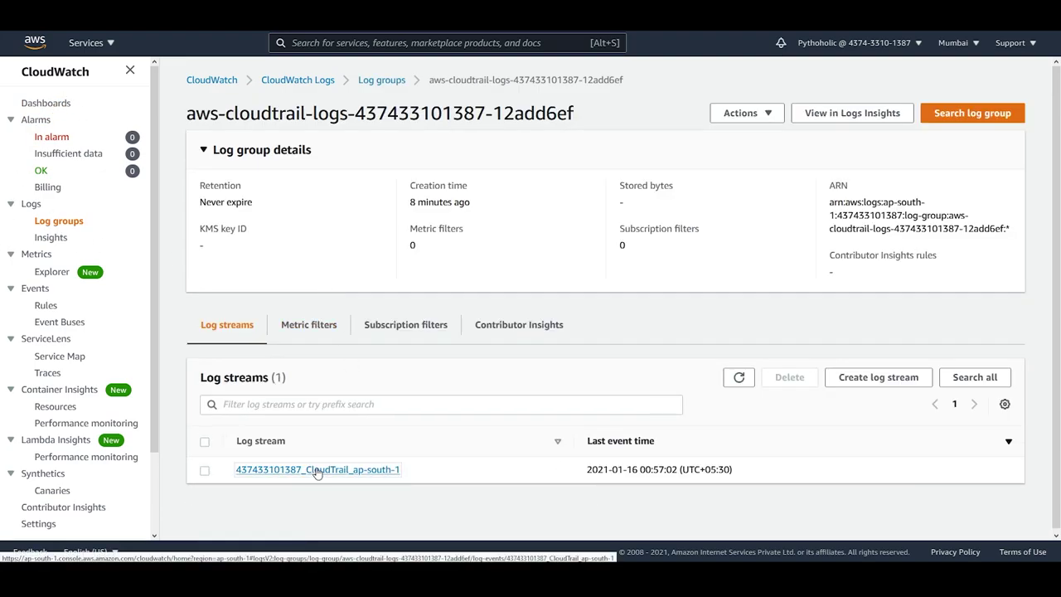
pyautogui.click(317, 470)
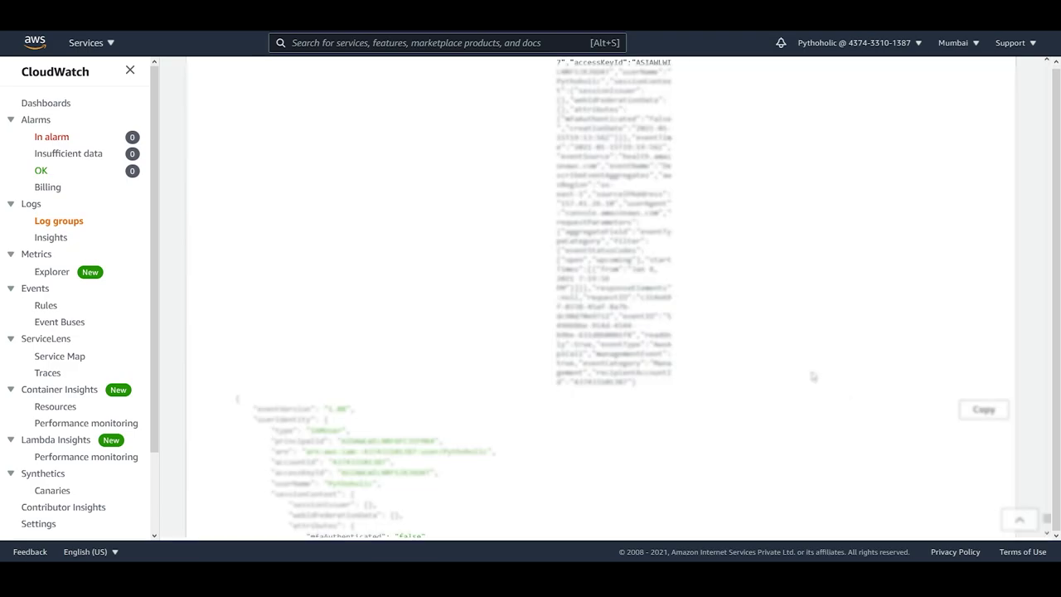
pyautogui.scroll(5, 813, 374)
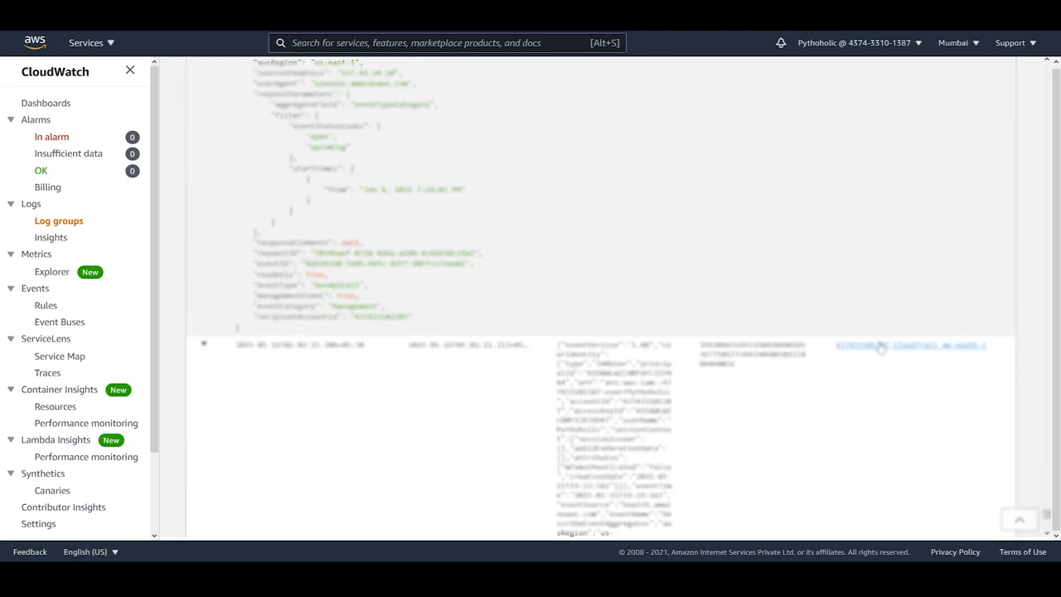
pyautogui.scroll(-5, 878, 338)
pyautogui.scroll(-5, 879, 338)
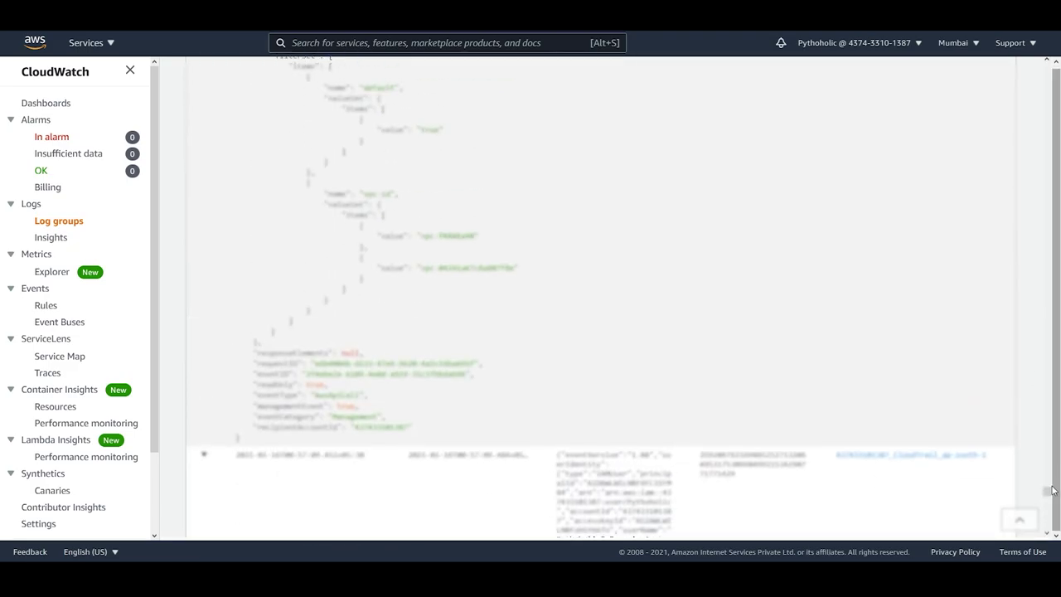
pyautogui.scroll(-10, 1052, 490)
pyautogui.scroll(5, 832, 480)
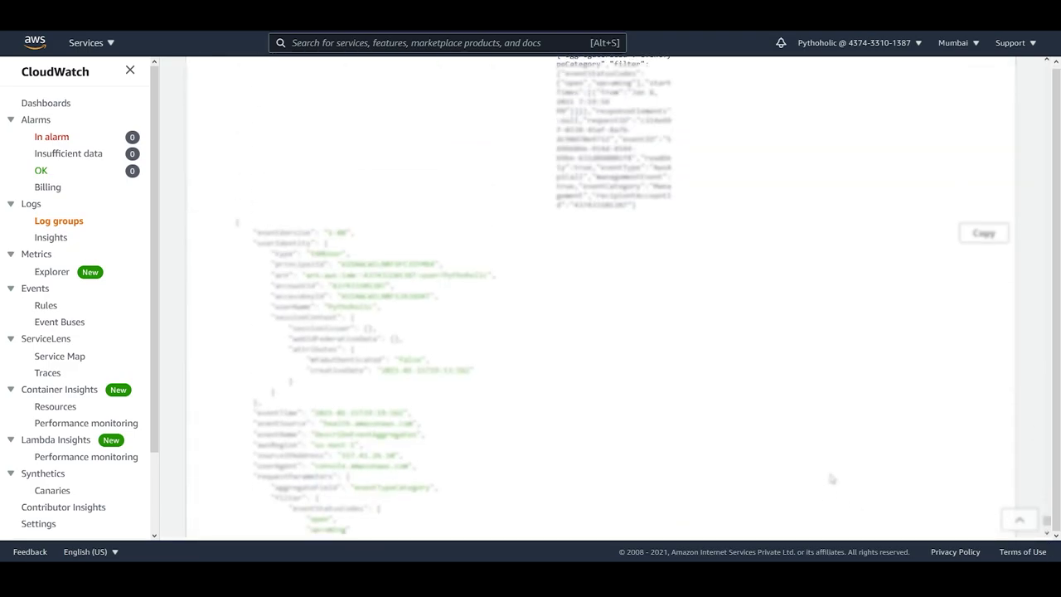
pyautogui.scroll(5, 799, 445)
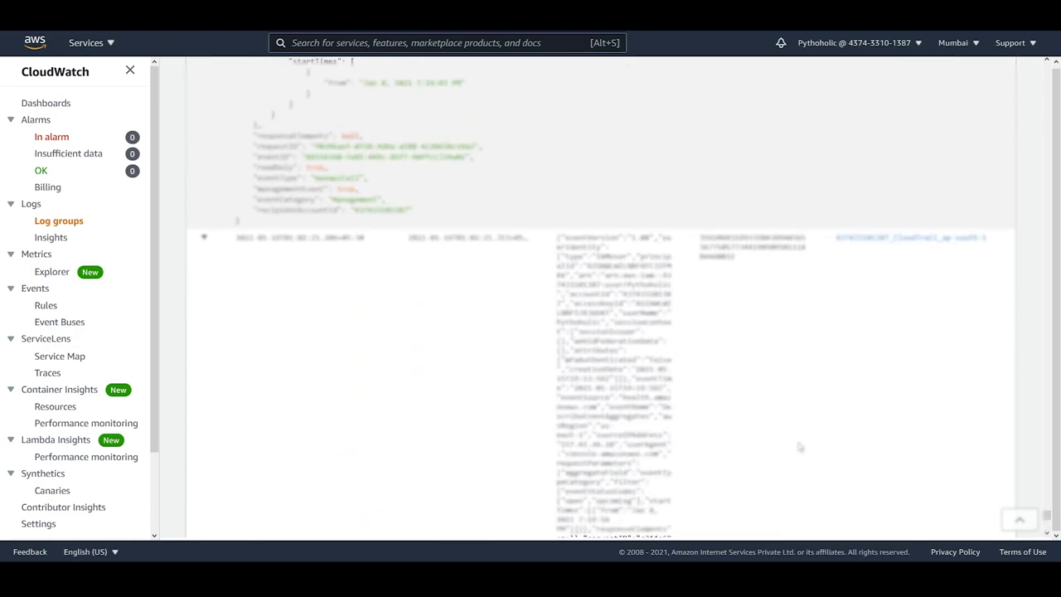
pyautogui.scroll(5, 699, 421)
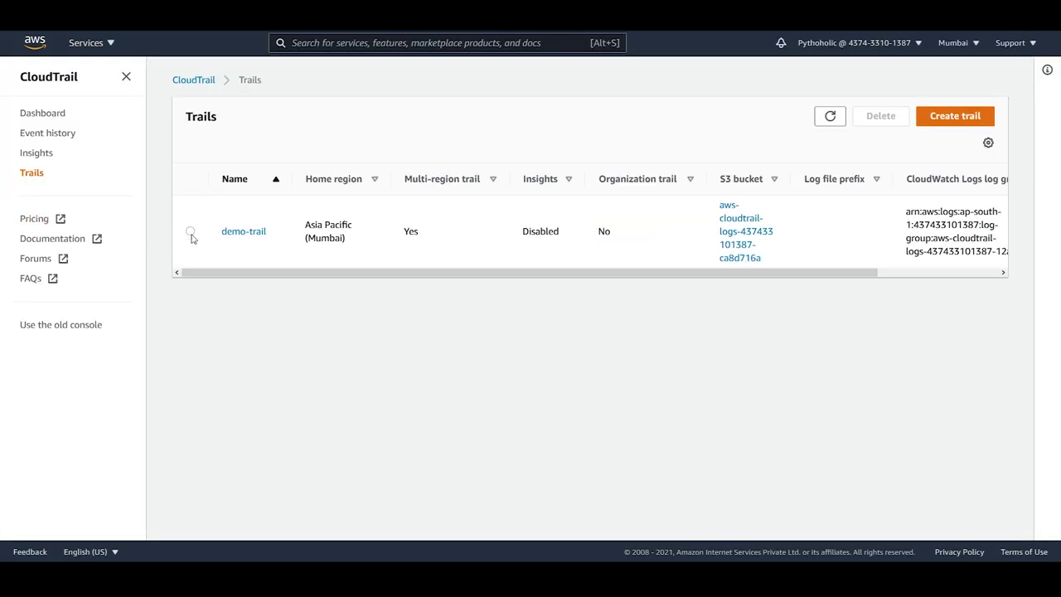
# Step: Delete the trail demo-trail from the CloudTrail trails list
pyautogui.click(190, 233)
pyautogui.click(883, 117)
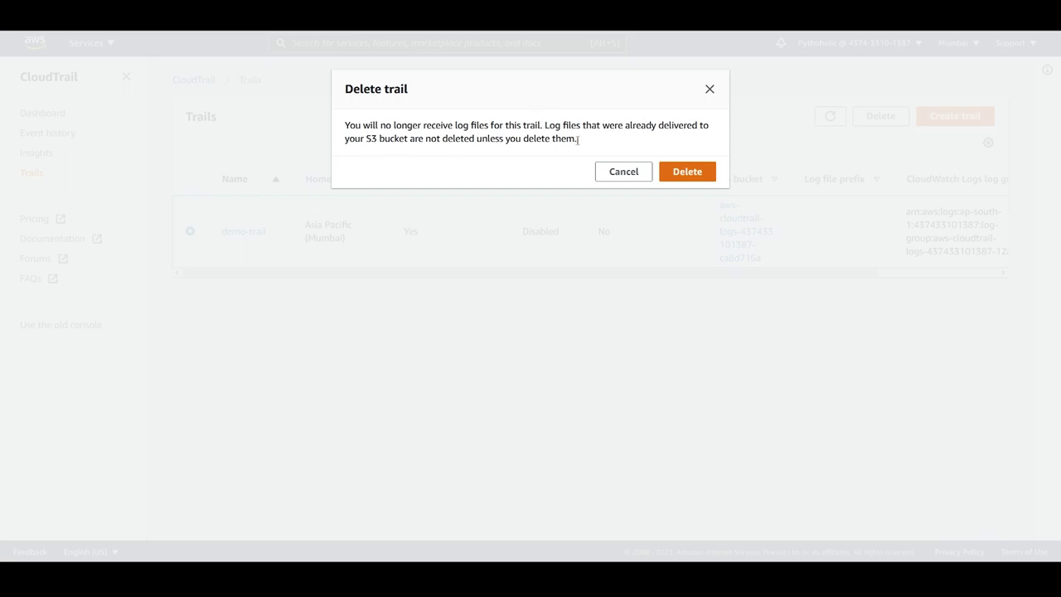
pyautogui.click(700, 173)
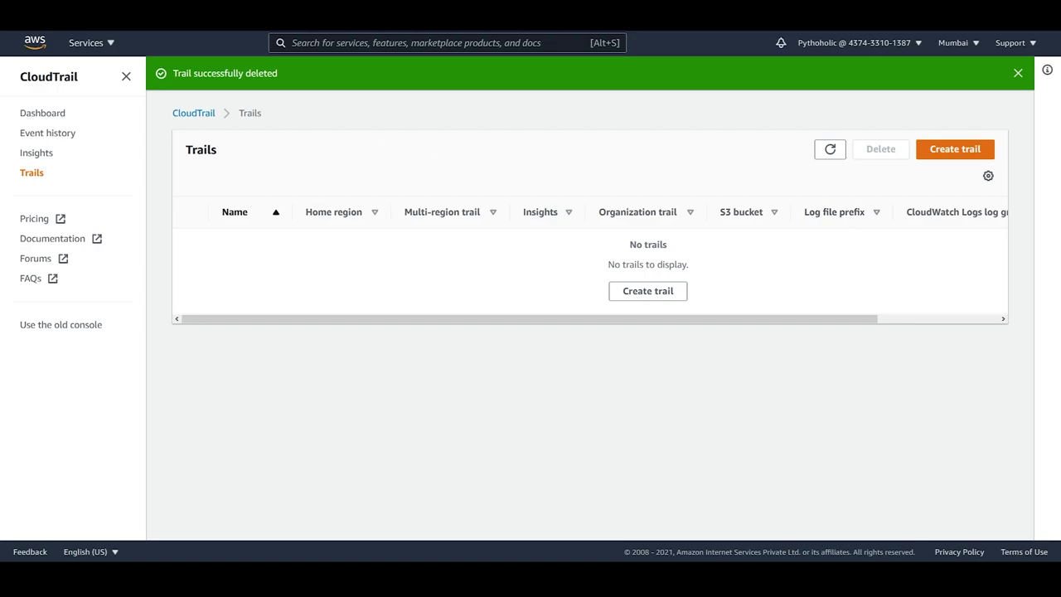
# Step: Open S3 and CloudWatch in separate new browser tabs and switch to the S3 one
pyautogui.click(87, 44)
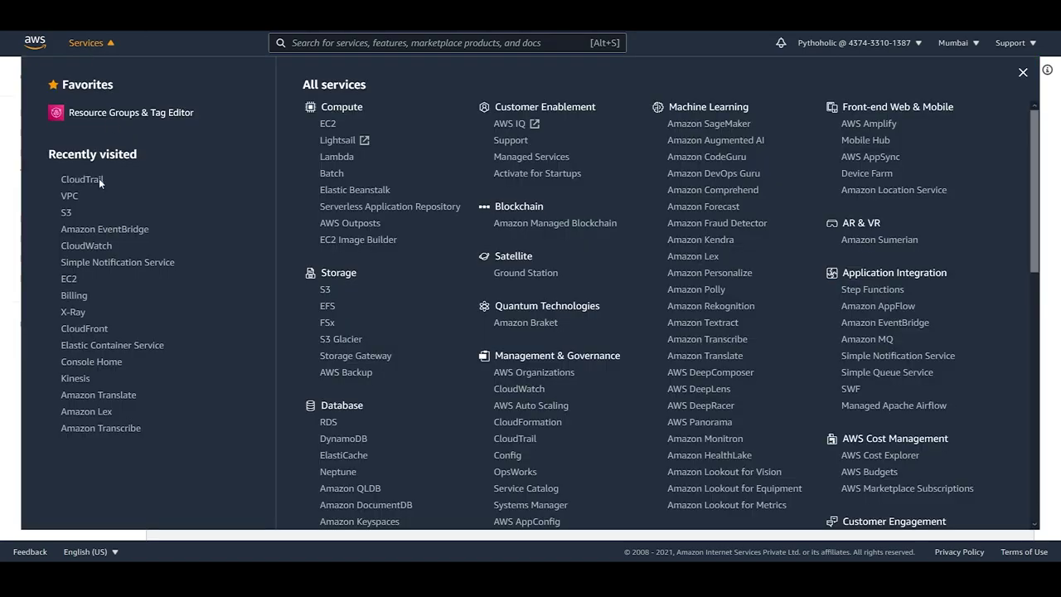
pyautogui.rightClick(72, 210)
pyautogui.click(149, 193)
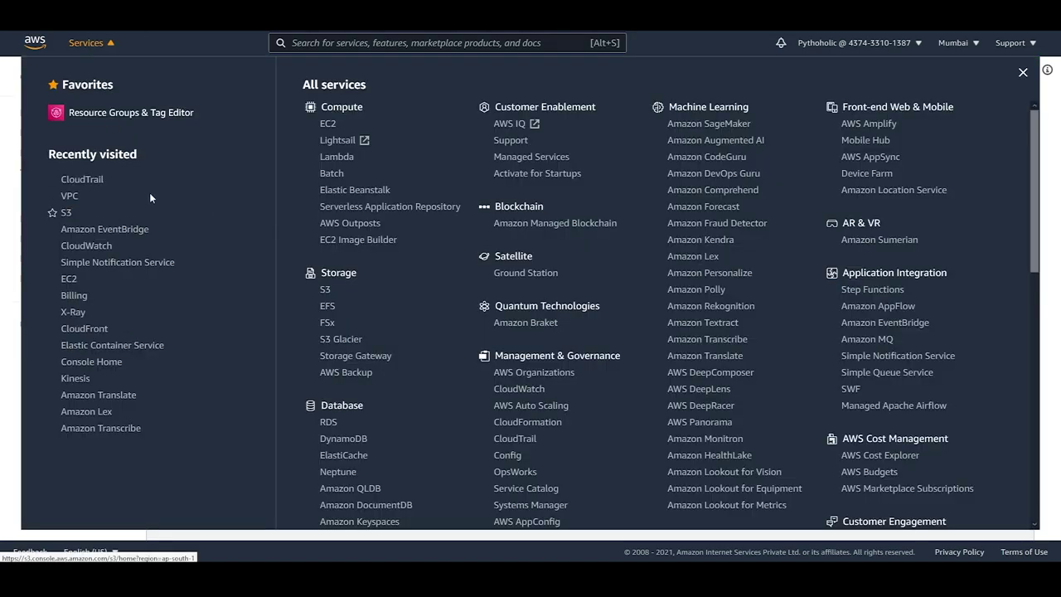
pyautogui.rightClick(87, 245)
pyautogui.click(137, 252)
pyautogui.hotkey('ctrl', 'Tab')
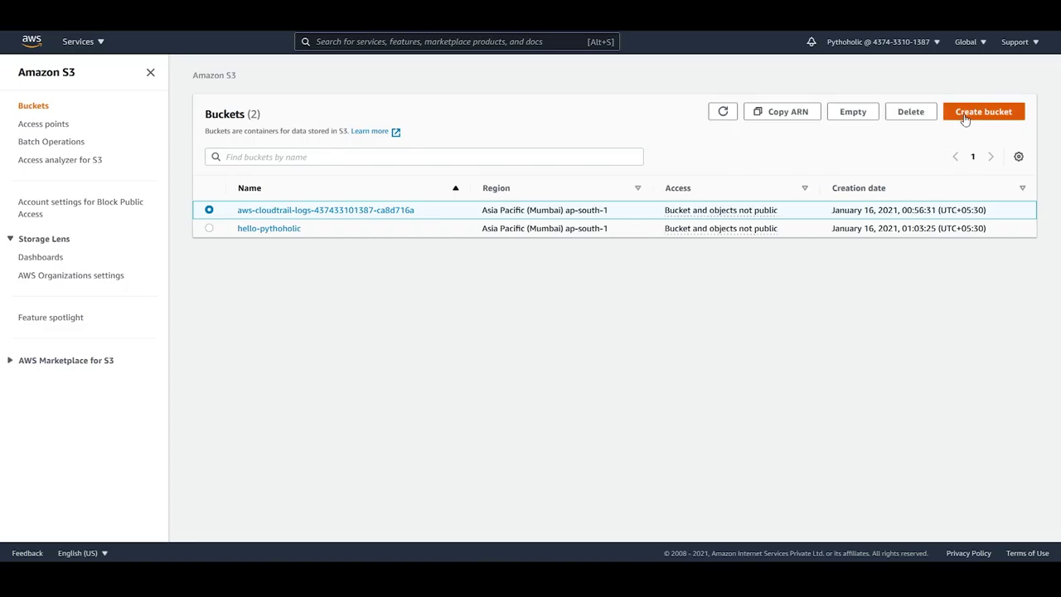
# Step: Empty the CloudTrail logs bucket in S3, confirming with "permanently delete", and return to the bucket list
pyautogui.click(966, 116)
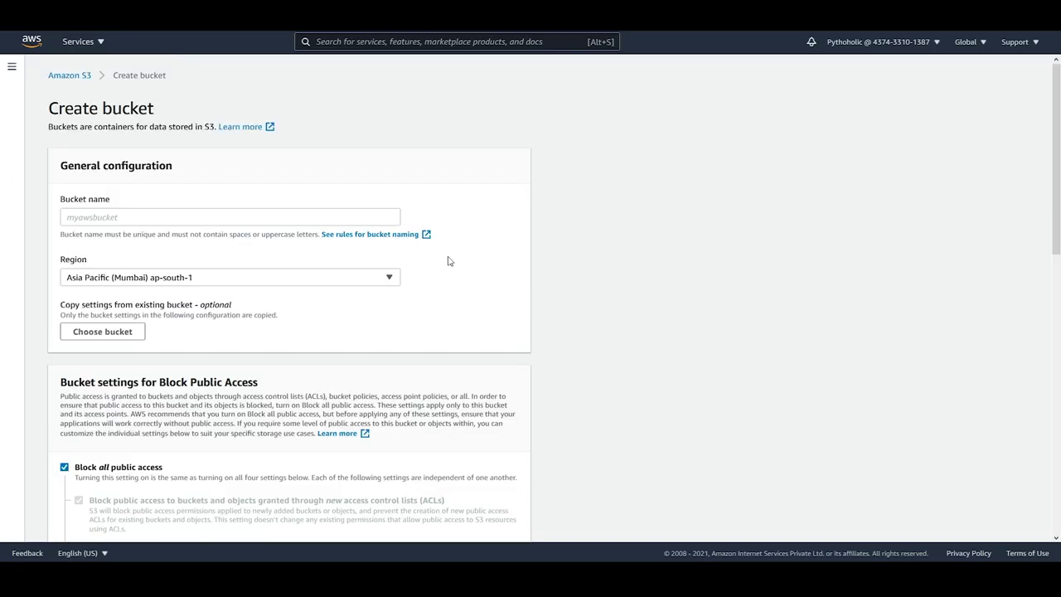
pyautogui.click(52, 74)
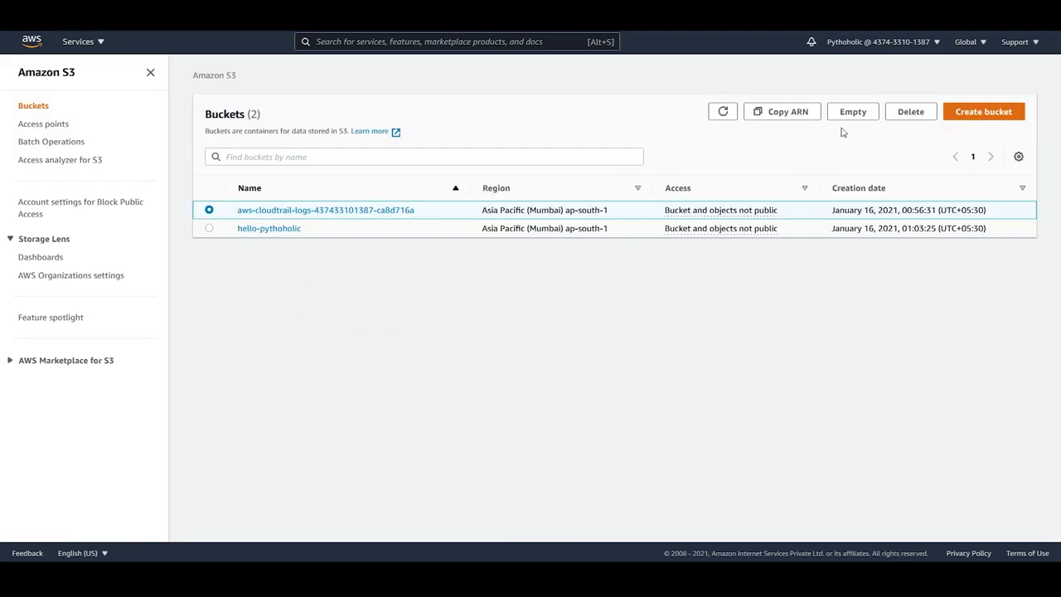
pyautogui.click(902, 118)
pyautogui.click(481, 162)
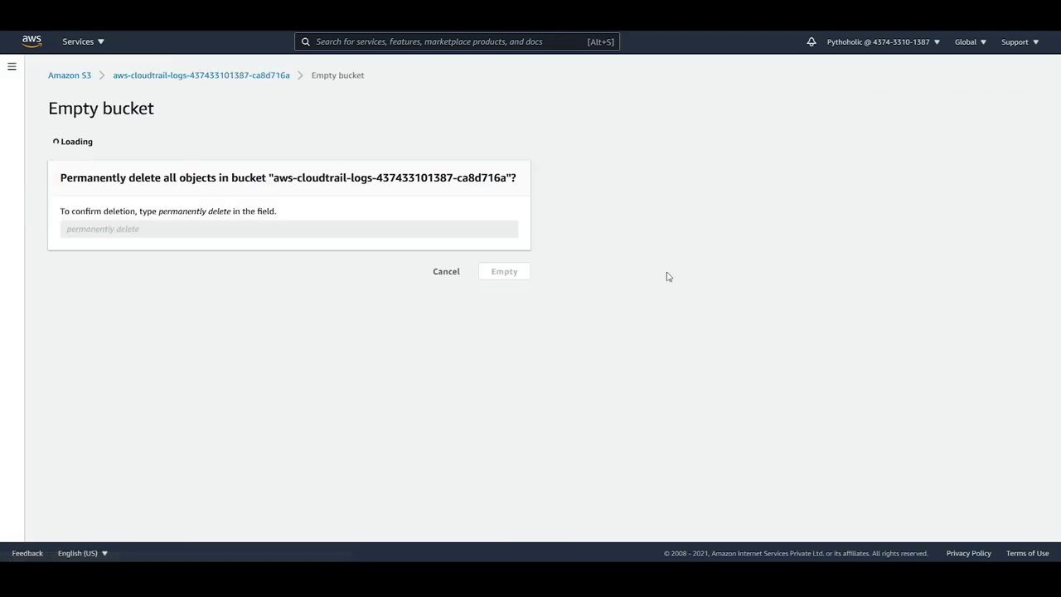
pyautogui.click(143, 256)
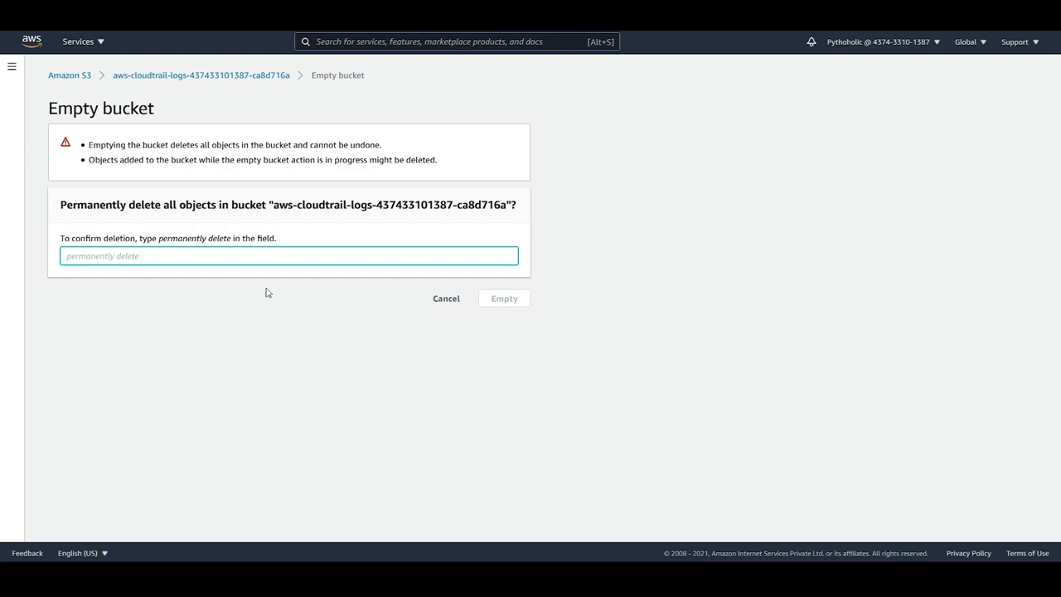
pyautogui.write('permanen')
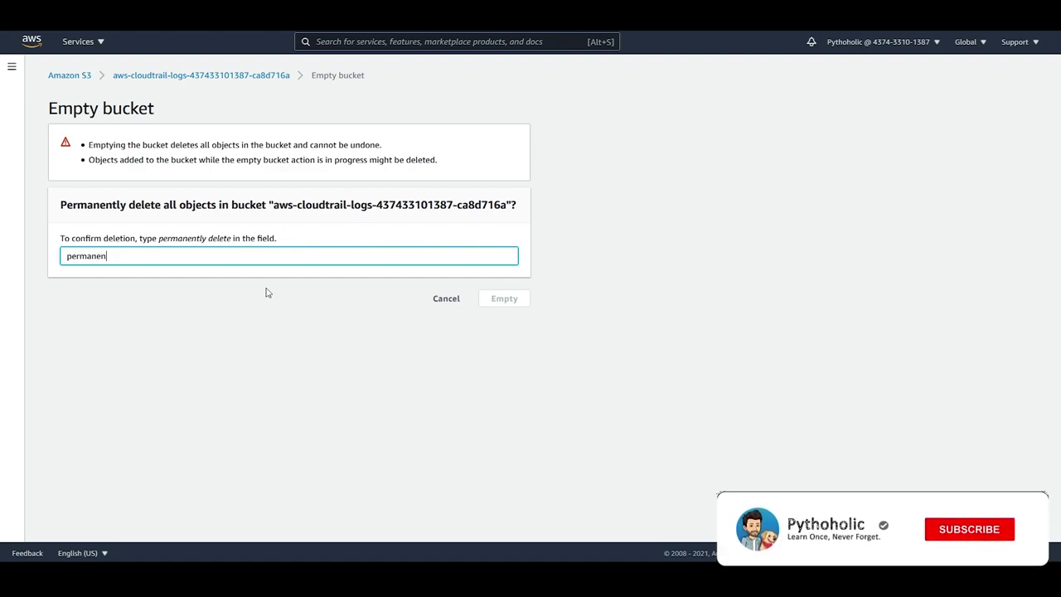
pyautogui.write('tly de')
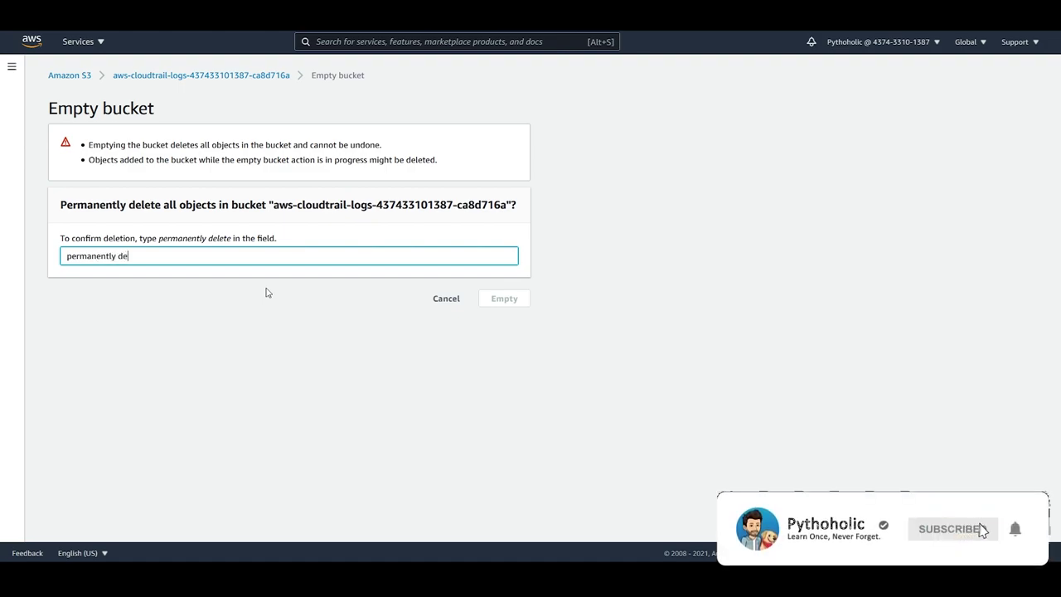
pyautogui.write('lete')
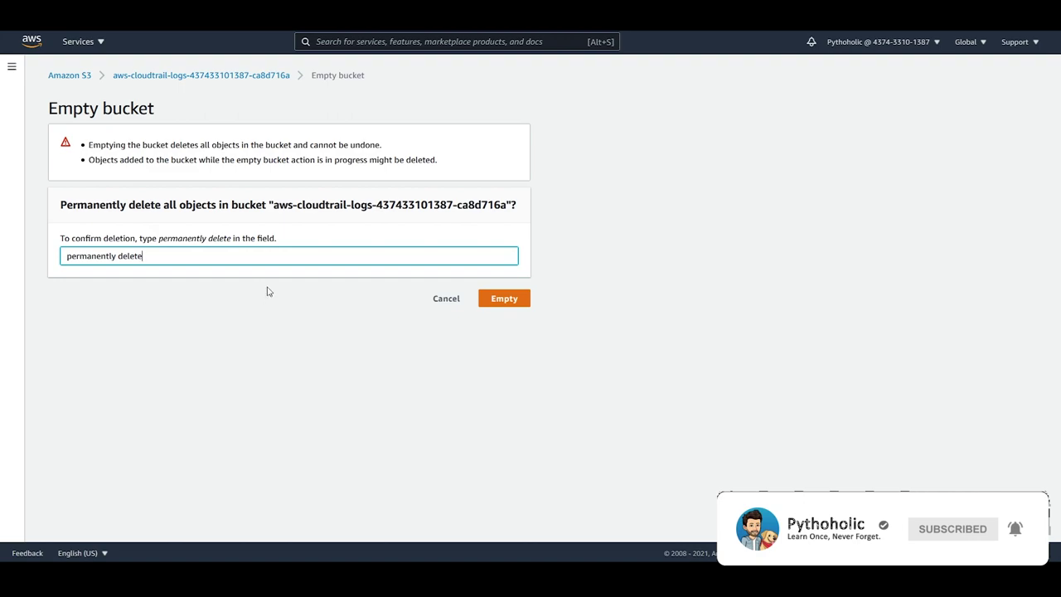
pyautogui.click(511, 303)
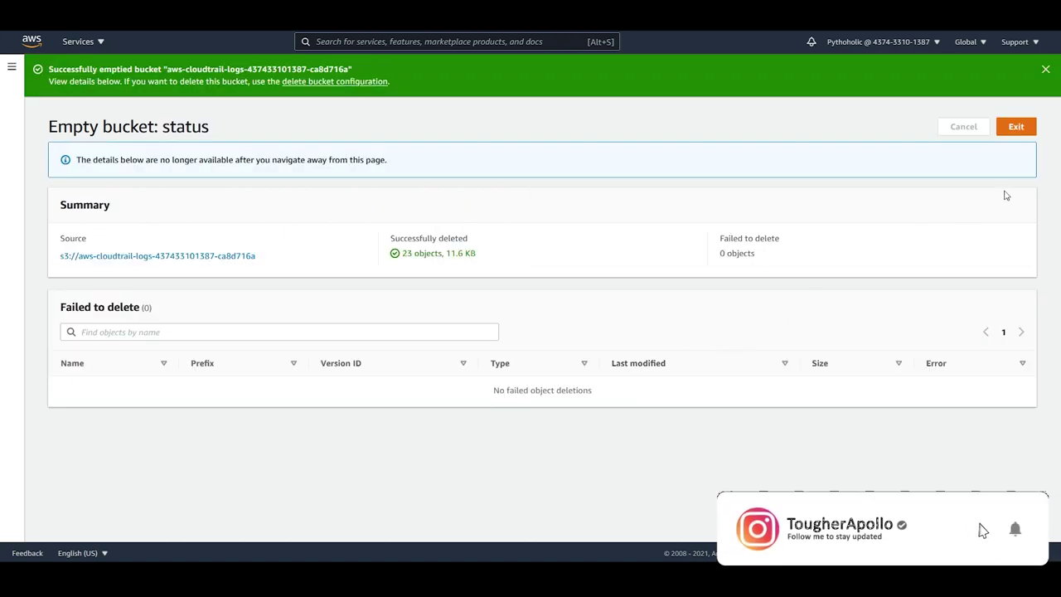
pyautogui.click(1017, 127)
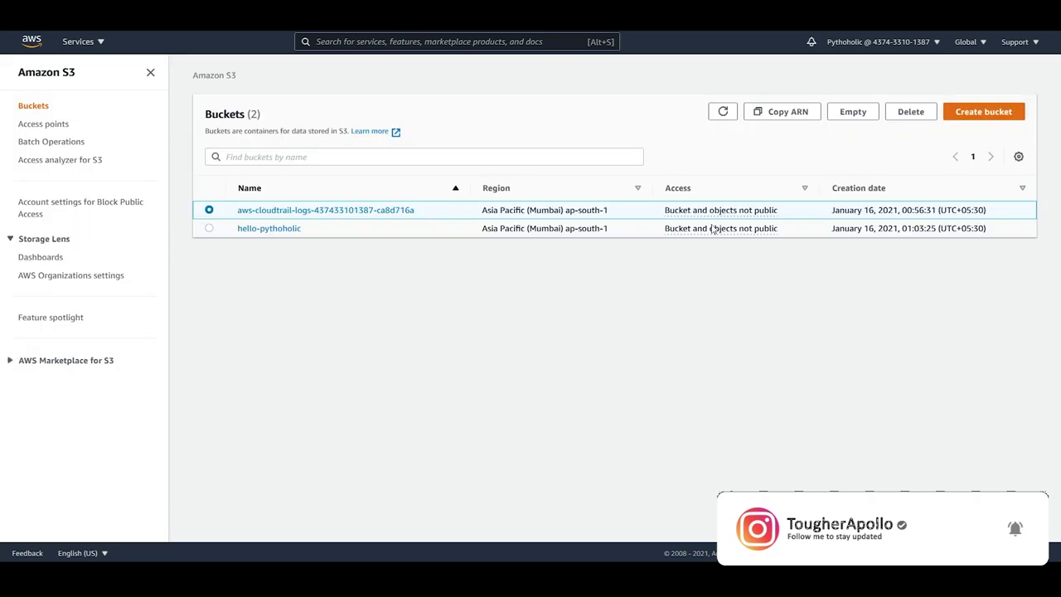
# Step: Delete the emptied CloudTrail logs bucket, copying its name from the heading as the confirmation
pyautogui.click(911, 112)
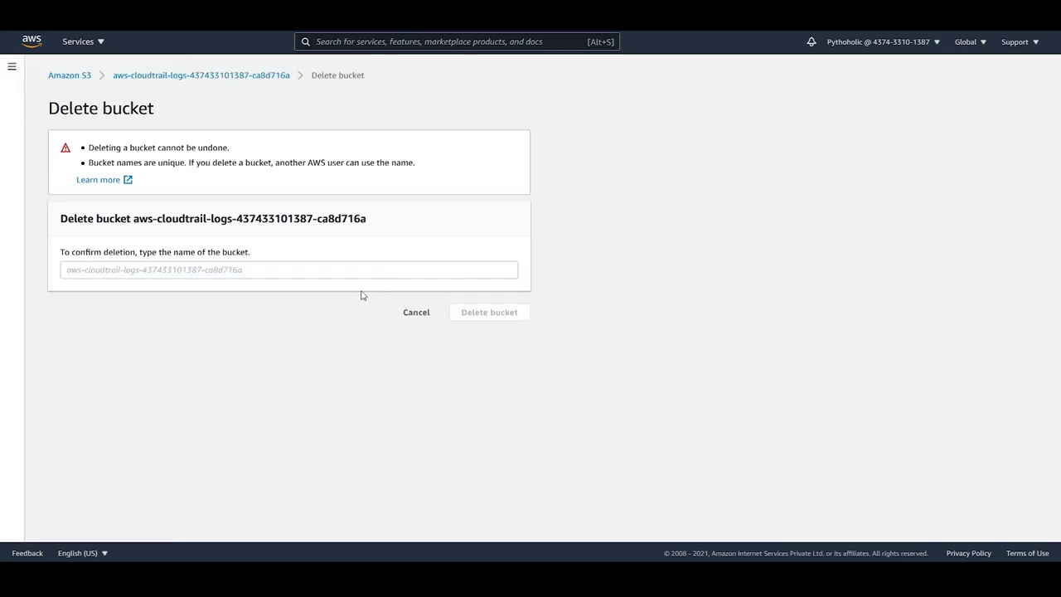
pyautogui.click(288, 270)
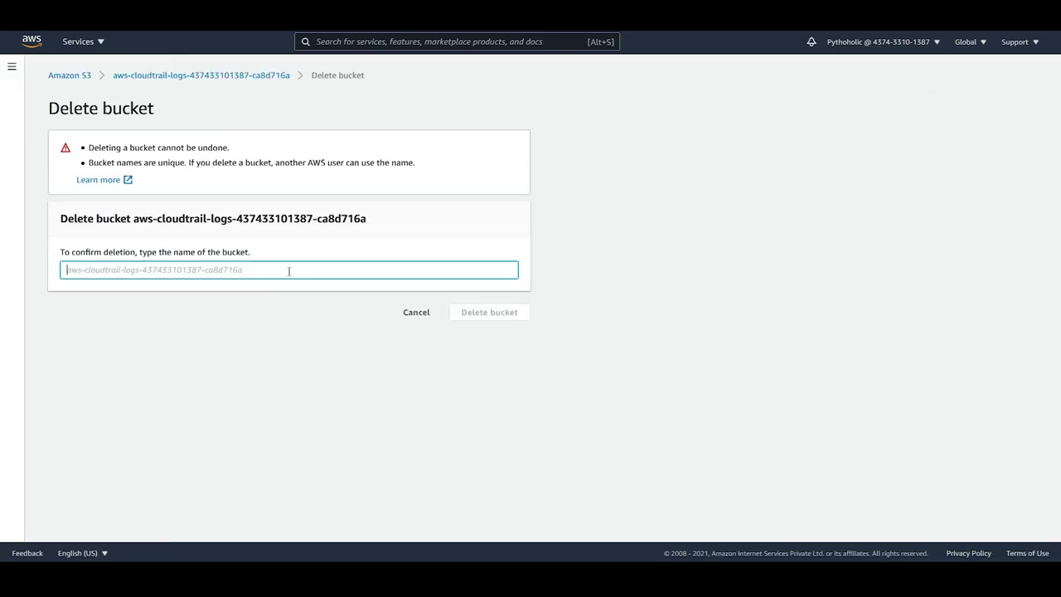
pyautogui.moveTo(133, 219); pyautogui.dragTo(388, 219)
pyautogui.hotkey('ctrl', 'c')
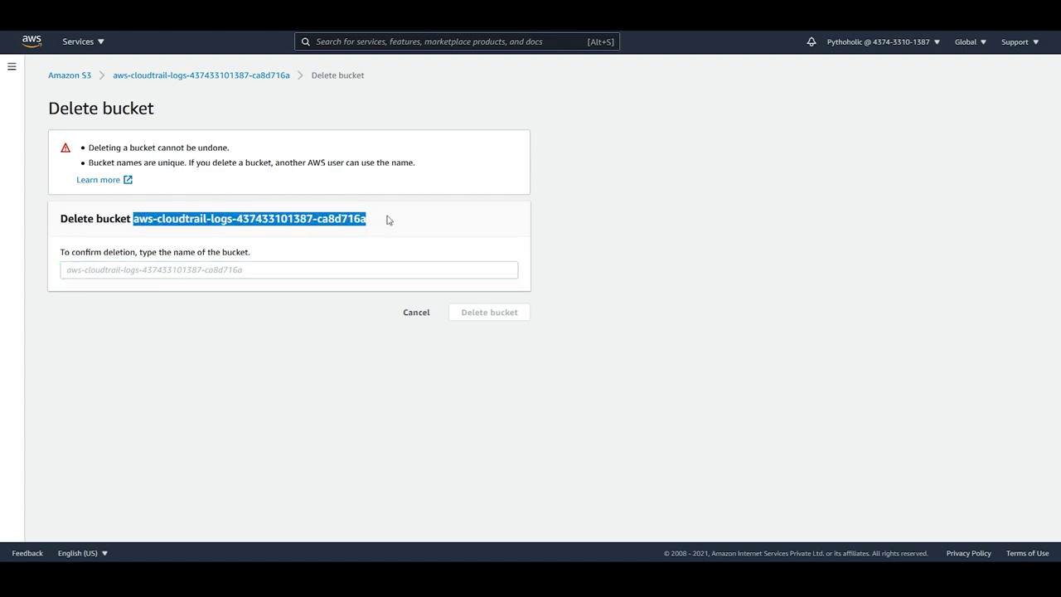
pyautogui.click(290, 269)
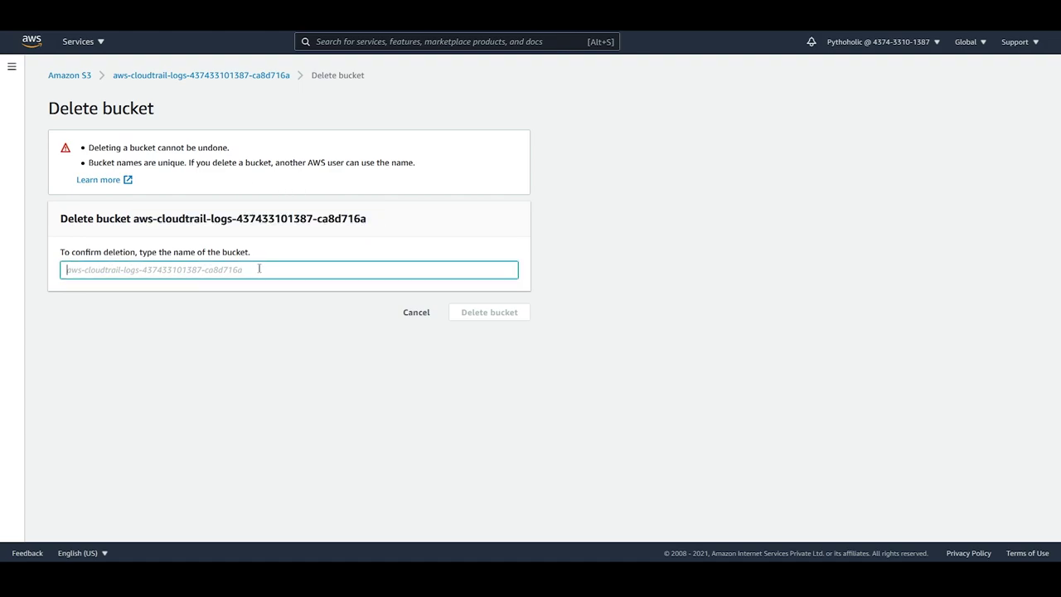
pyautogui.hotkey('ctrl', 'v')
pyautogui.click(497, 313)
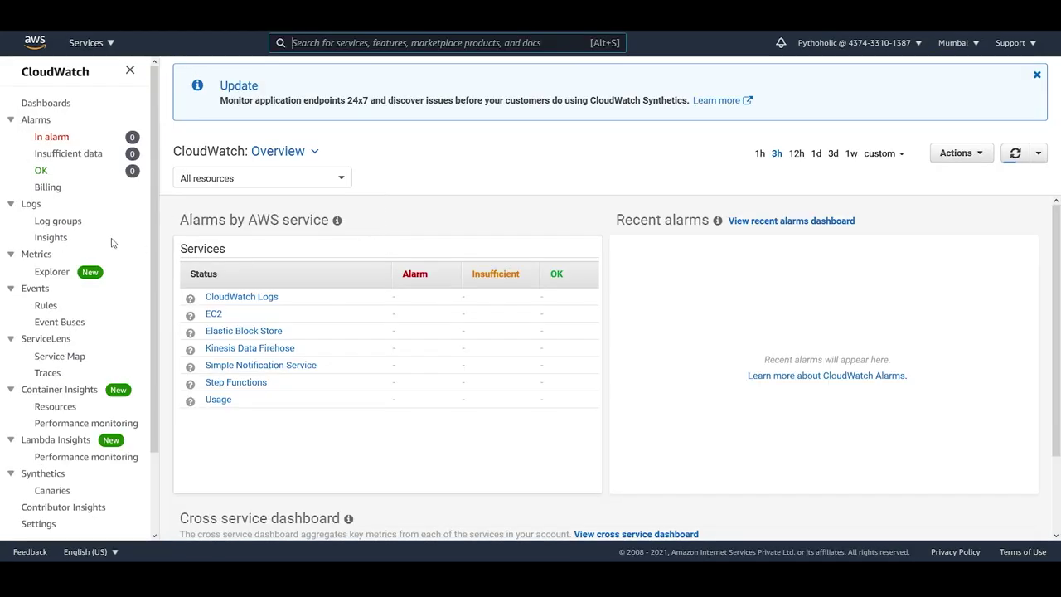
# Step: Switch to CloudWatch, delete the CloudTrail log group and refresh the log groups list
pyautogui.click(58, 221)
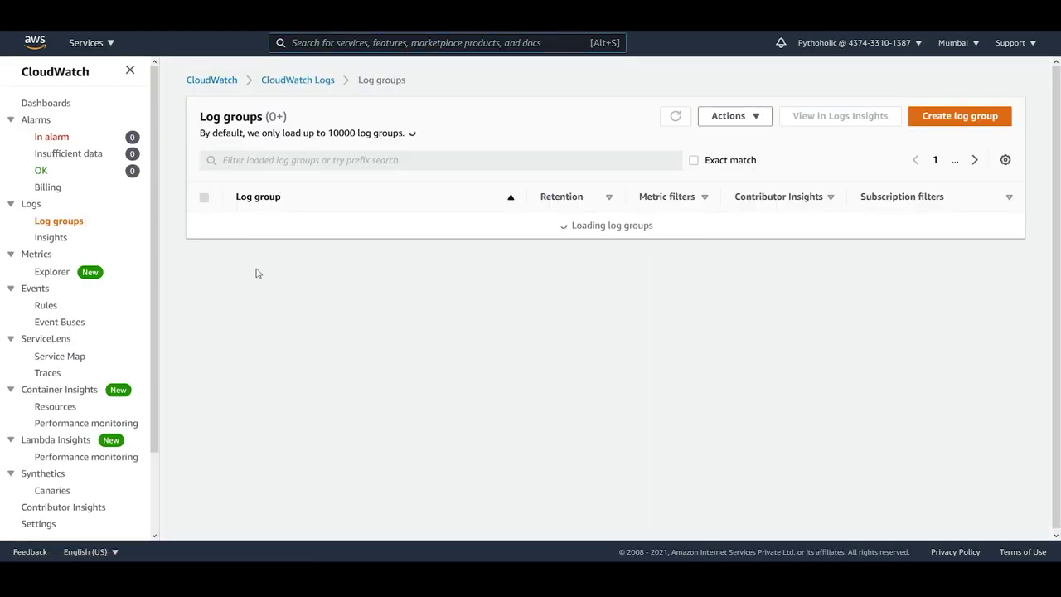
pyautogui.click(207, 288)
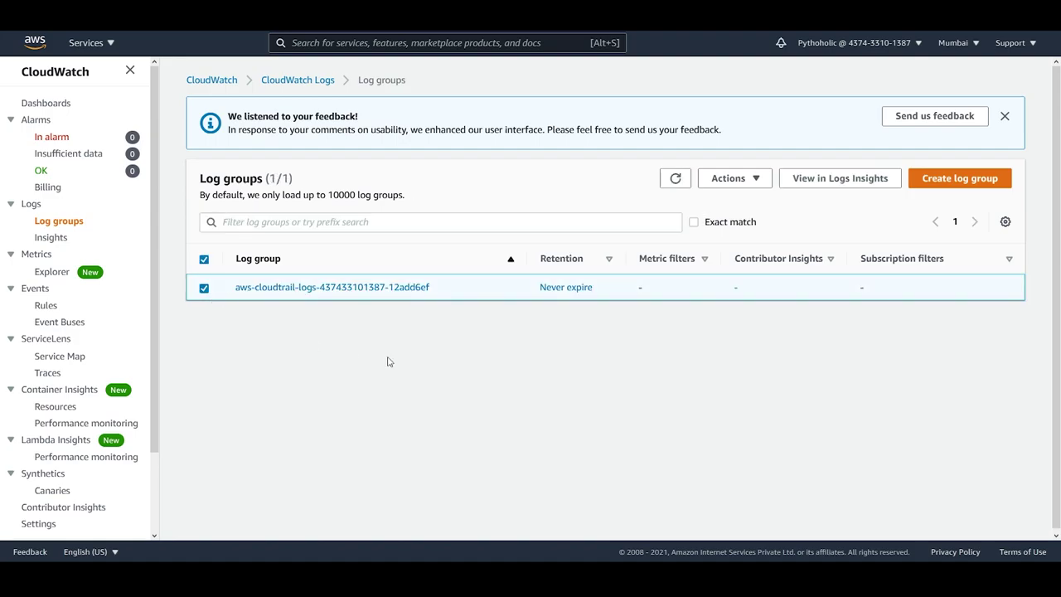
pyautogui.click(763, 177)
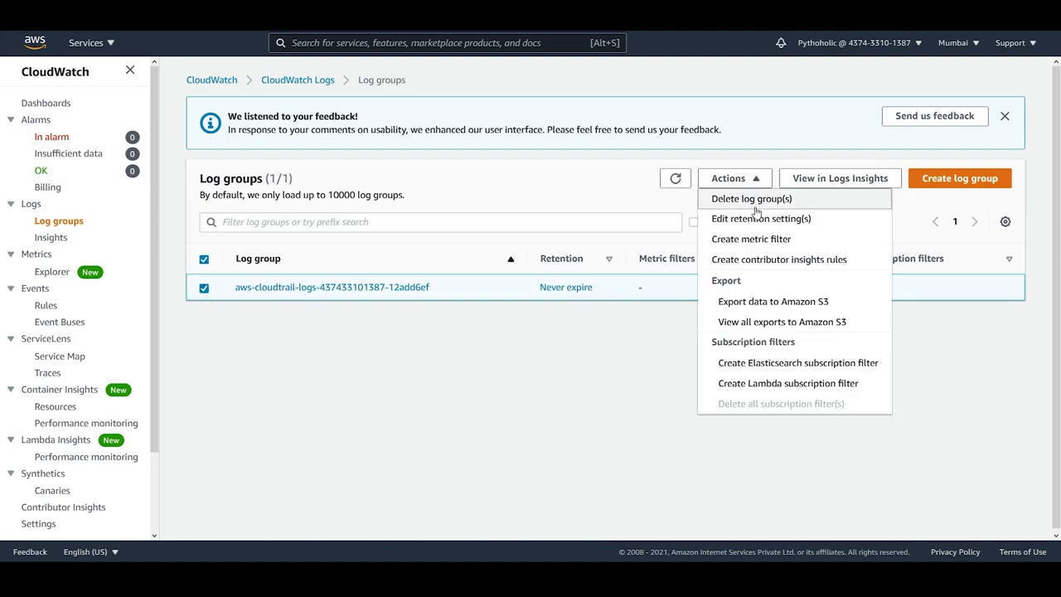
pyautogui.click(755, 198)
pyautogui.click(779, 226)
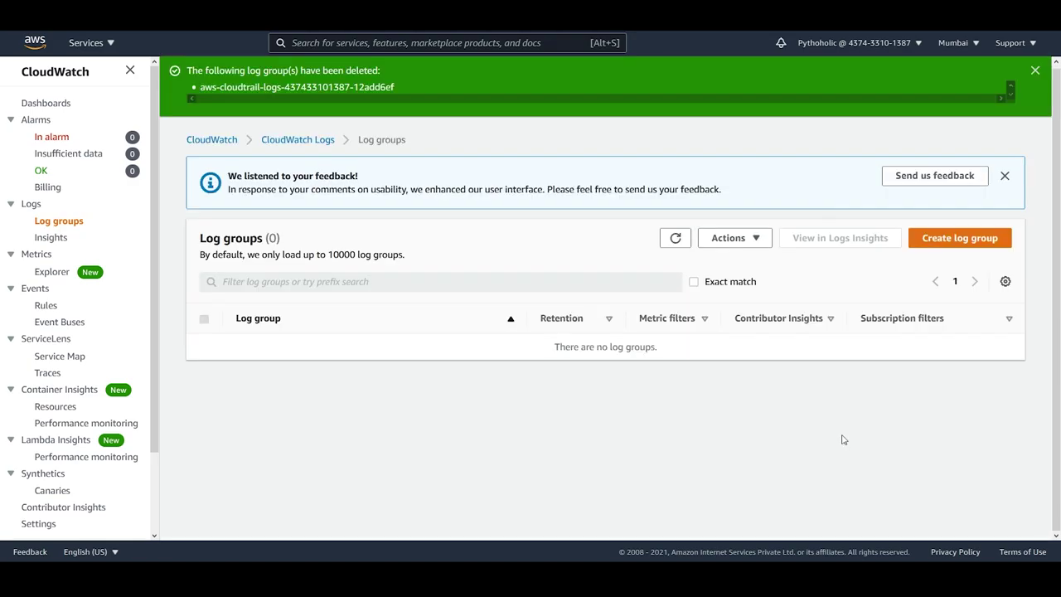
pyautogui.click(678, 239)
# Step: Open the list of all AWS services
pyautogui.click(91, 42)
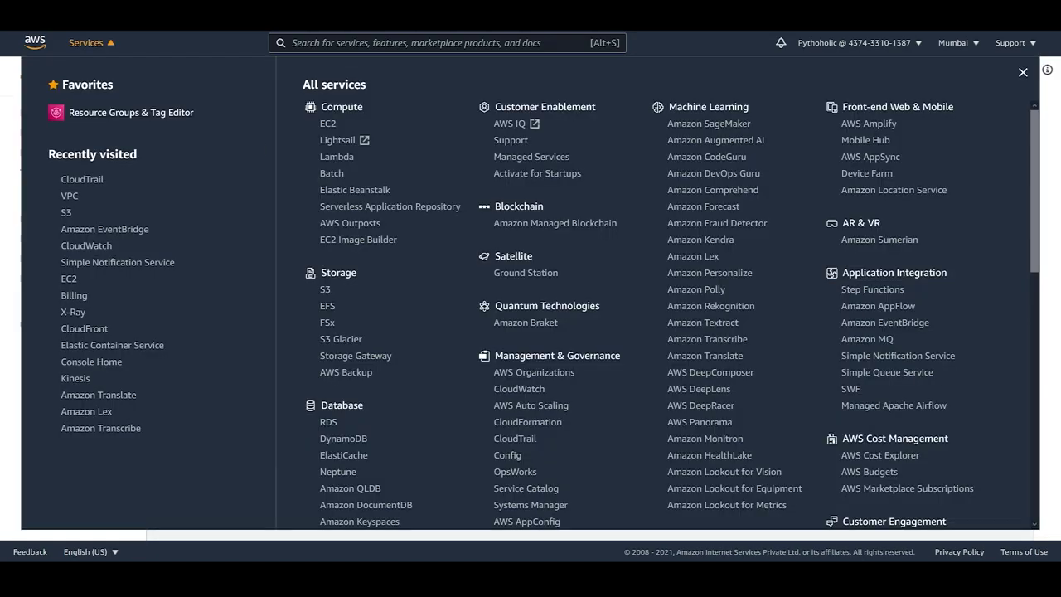